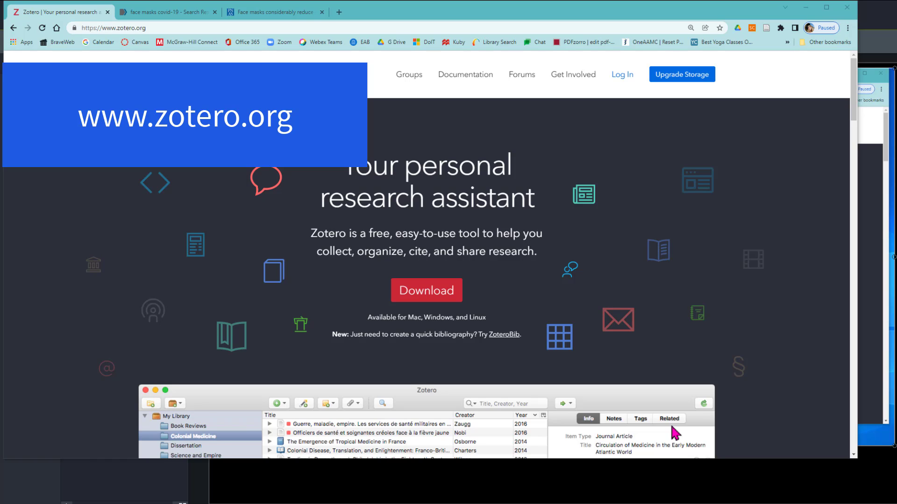
Step: Go to the Zotero download page and download Zotero 5.0 for Windows
{"action": "left_click", "coordinate": [433, 294]}
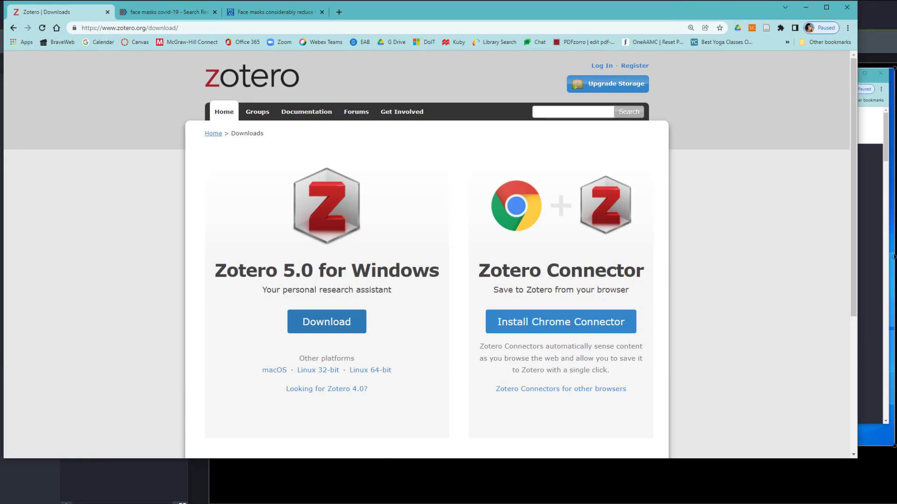
{"action": "left_click", "coordinate": [327, 322]}
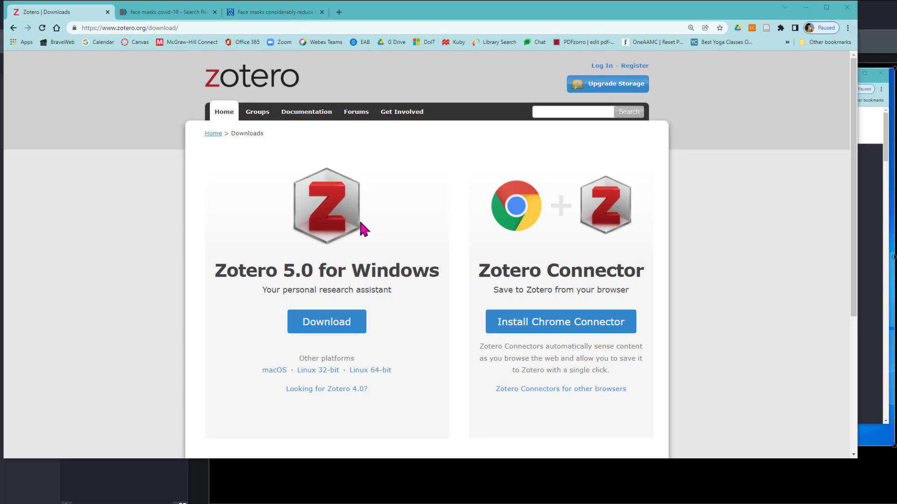
Step: Open the Zotero account registration form and review its fields
{"action": "left_click", "coordinate": [634, 66]}
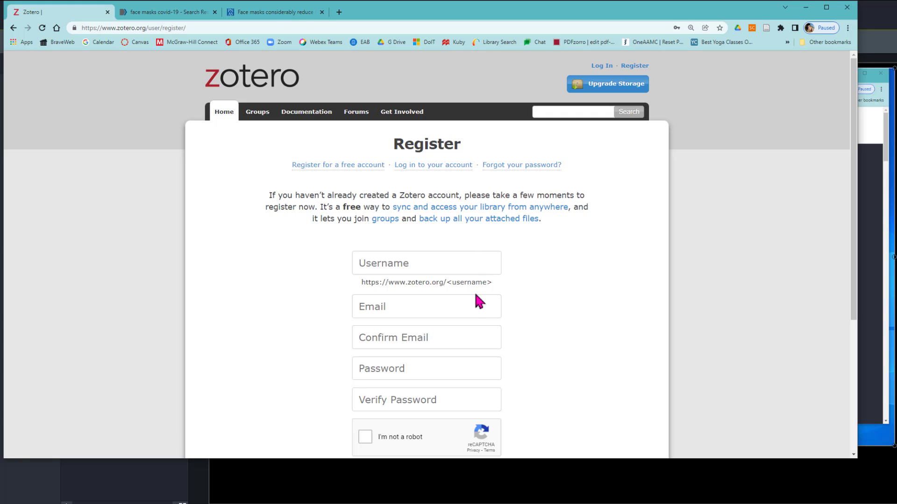
{"action": "scroll", "coordinate": [514, 397], "scroll_direction": "down", "scroll_amount": 5}
{"action": "scroll", "coordinate": [537, 379], "scroll_direction": "up", "scroll_amount": 5}
Step: Log in to the existing Zotero account and open its web library
{"action": "left_click", "coordinate": [603, 66]}
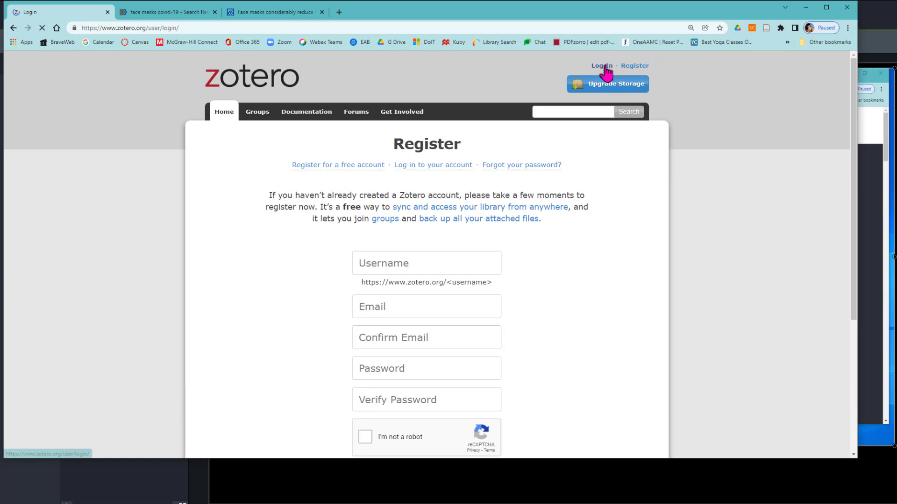
{"action": "left_click", "coordinate": [393, 295]}
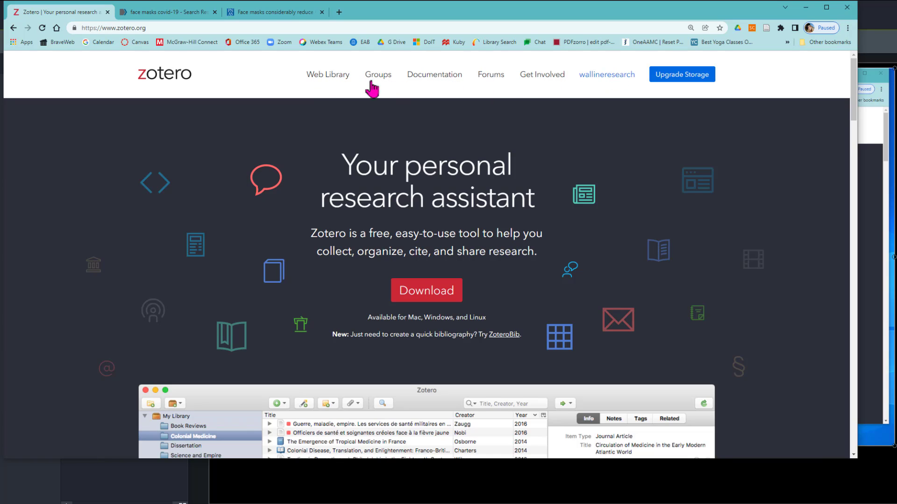
{"action": "left_click", "coordinate": [341, 80]}
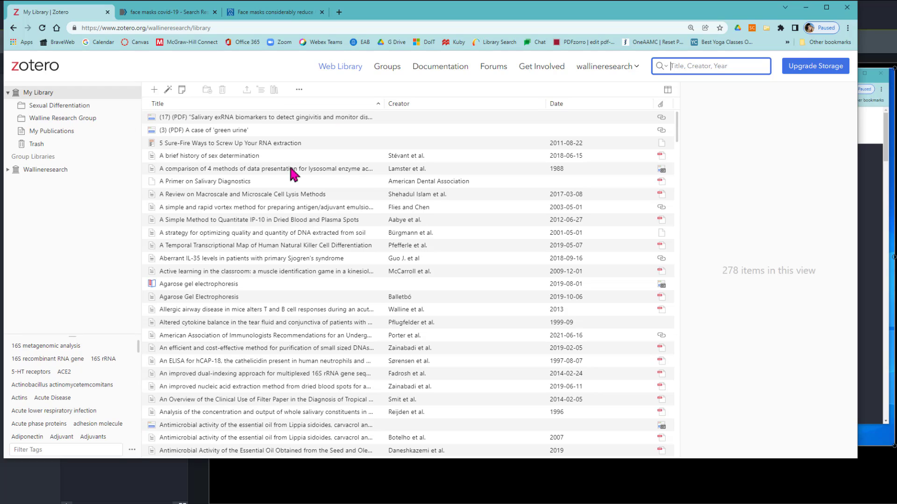
Step: View the attached PDF of "A brief history of sex determination" and return to the library list
{"action": "left_click", "coordinate": [232, 158]}
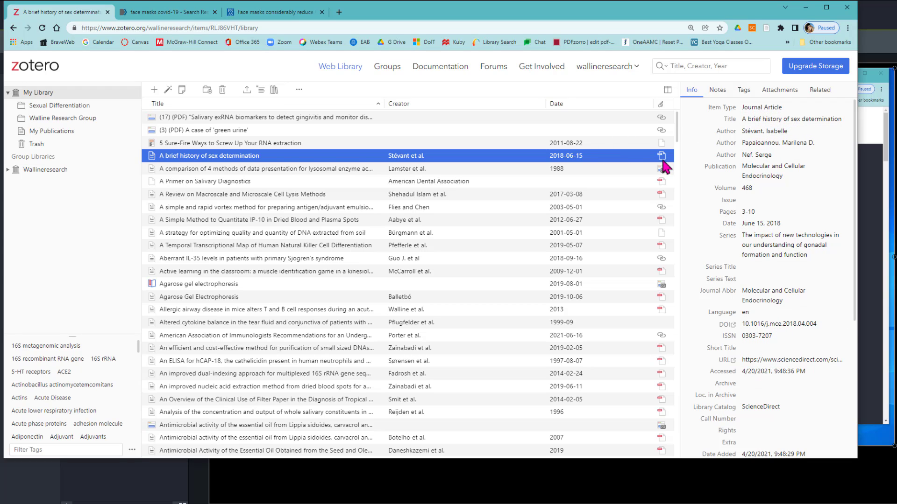
{"action": "double_click", "coordinate": [250, 156]}
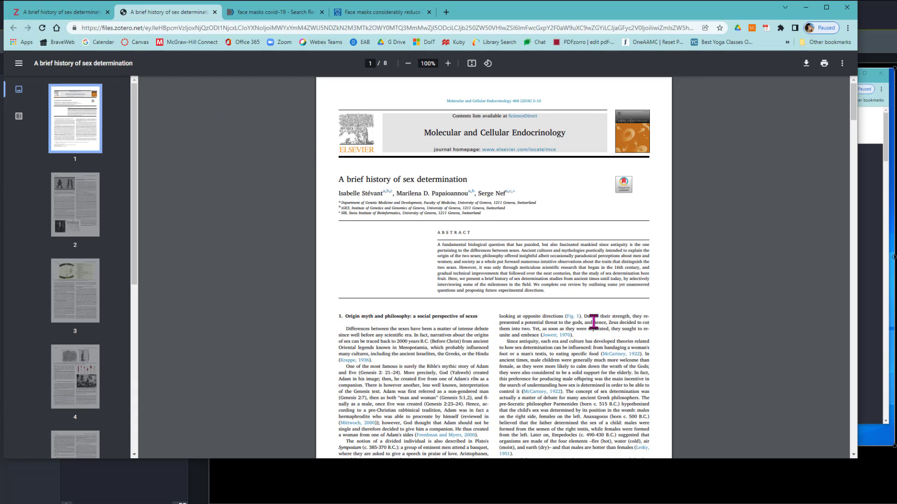
{"action": "left_click", "coordinate": [84, 11]}
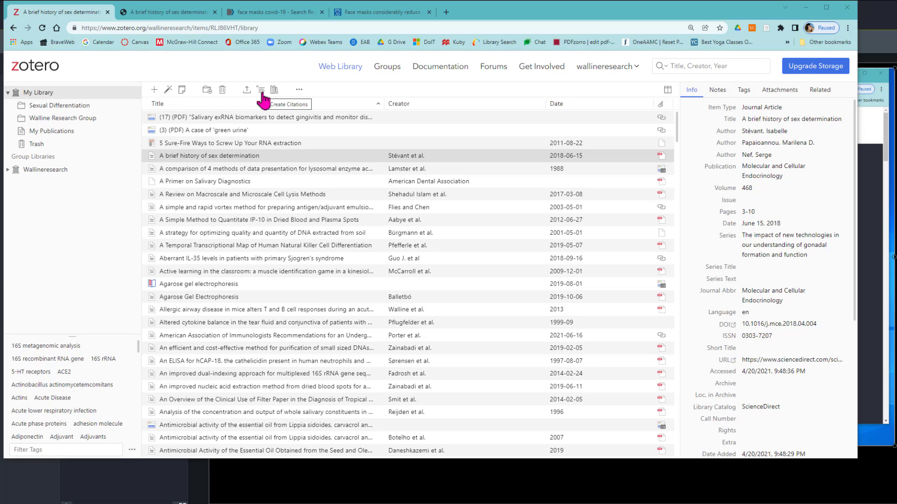
Step: Create a citation for "A brief history of sex determination" in American Psychological Association 7th edition style and copy it to the clipboard
{"action": "left_click", "coordinate": [235, 157]}
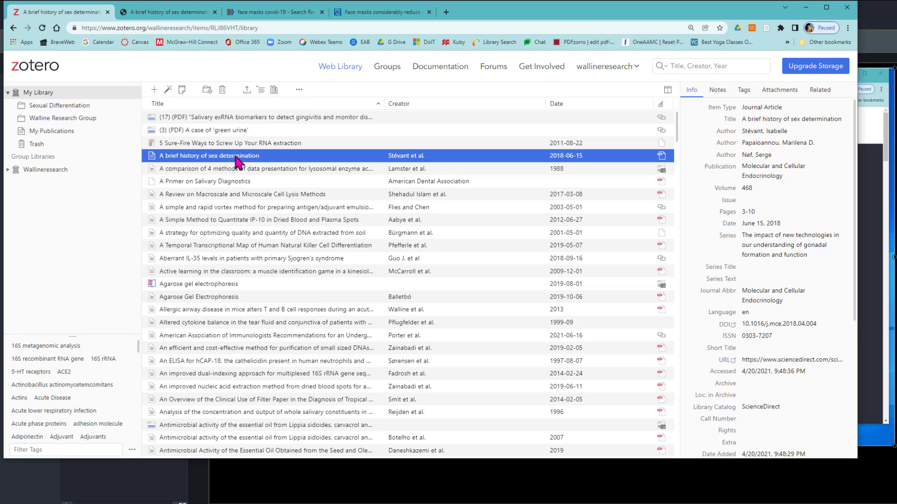
{"action": "left_click", "coordinate": [261, 90]}
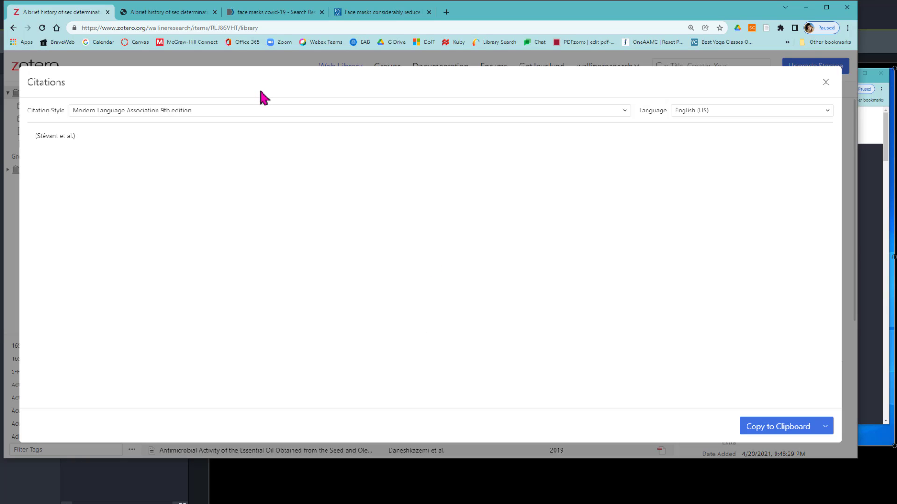
{"action": "left_click", "coordinate": [258, 111]}
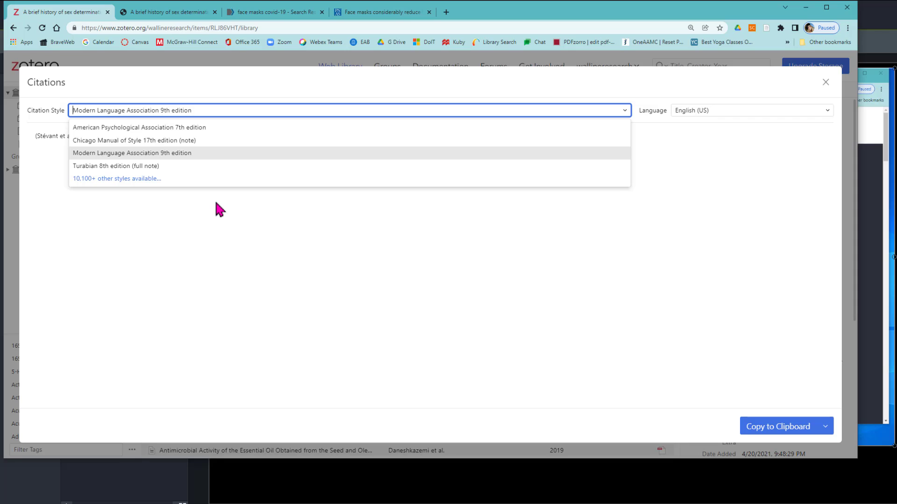
{"action": "left_click", "coordinate": [184, 127]}
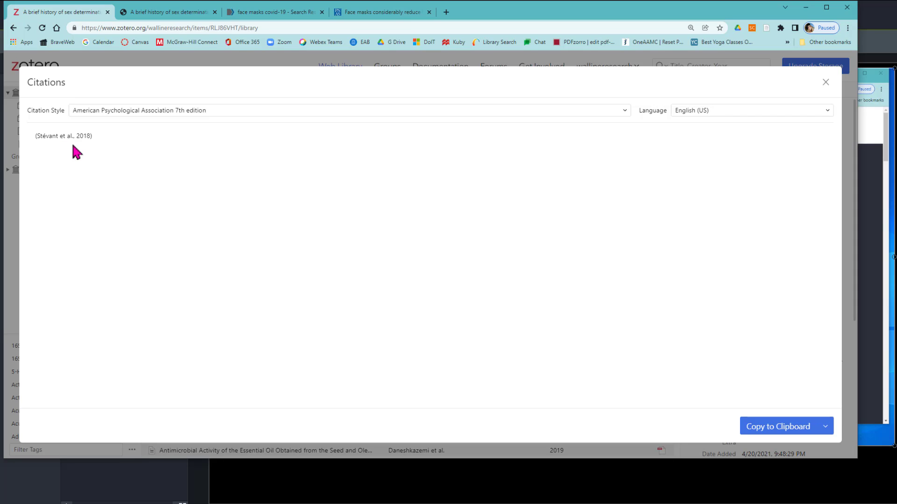
{"action": "left_click", "coordinate": [790, 426]}
{"action": "left_click", "coordinate": [825, 84]}
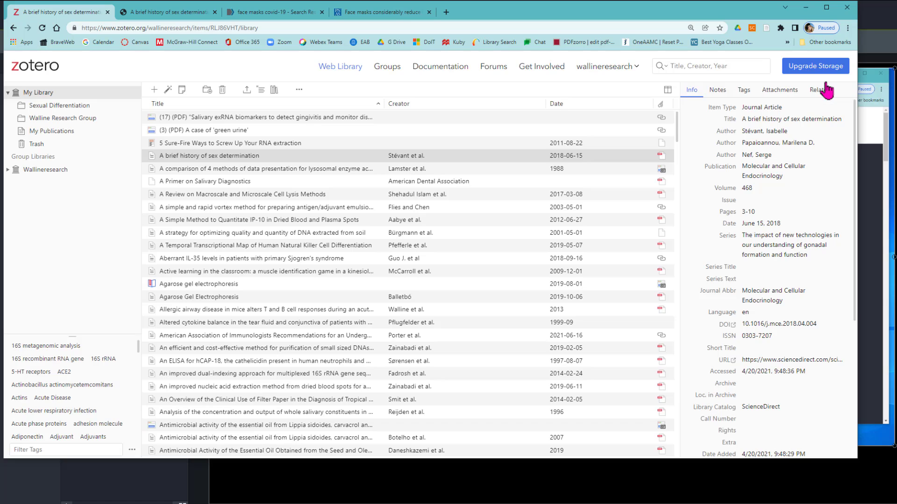
Step: Create a bibliography entry for the same article in American Psychological Association 7th edition style and copy it to the clipboard
{"action": "left_click", "coordinate": [274, 90]}
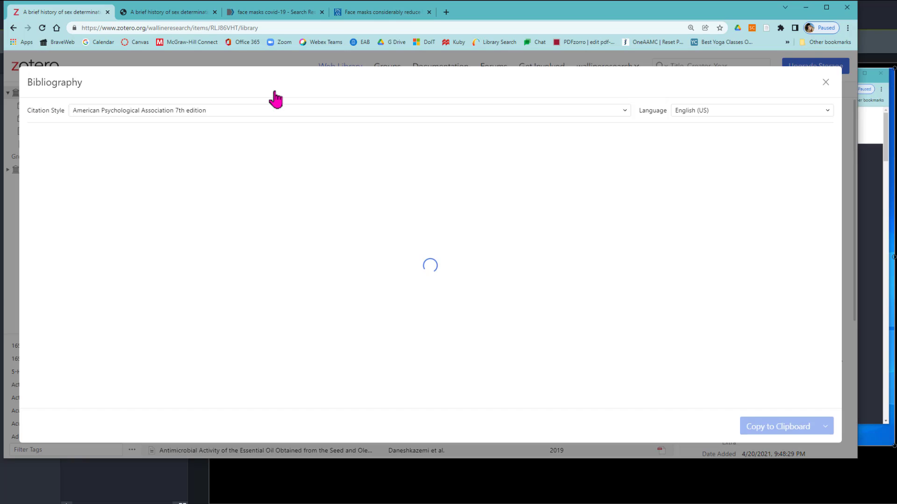
{"action": "left_click", "coordinate": [126, 113]}
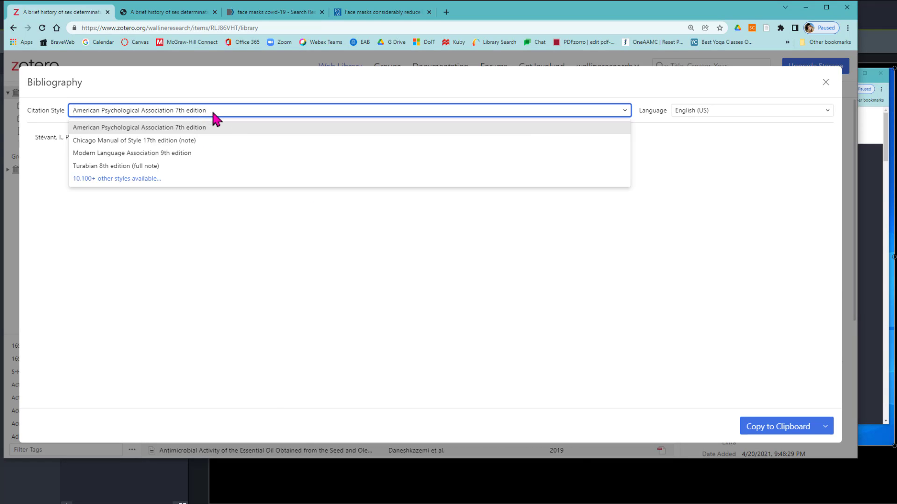
{"action": "left_click", "coordinate": [470, 215]}
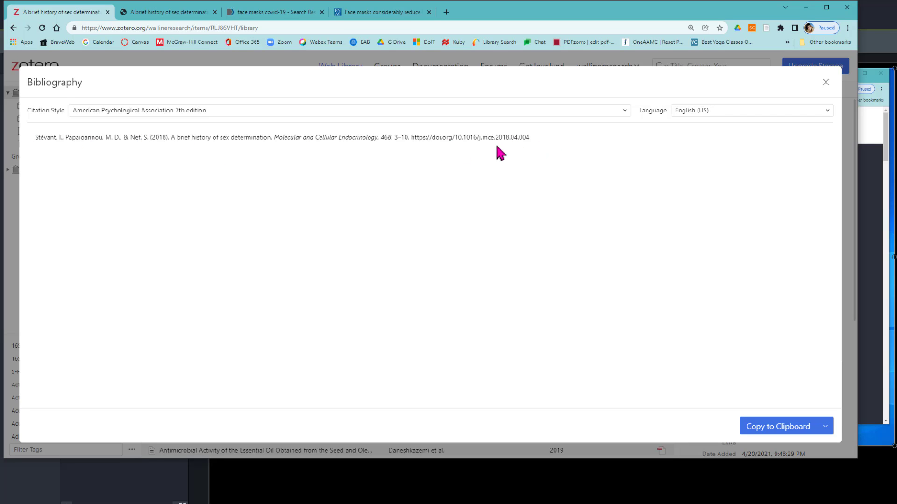
{"action": "left_click", "coordinate": [811, 426]}
{"action": "left_click", "coordinate": [825, 83]}
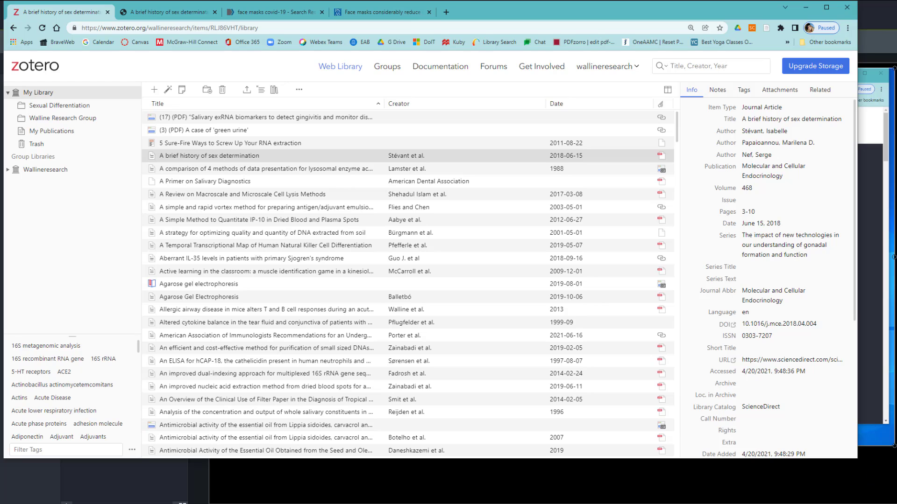
Step: Switch to Word and start a Zotero citation before the first sentence's period, using American Psychological Association (APA) 7th edition style
{"action": "key", "text": "alt+Tab"}
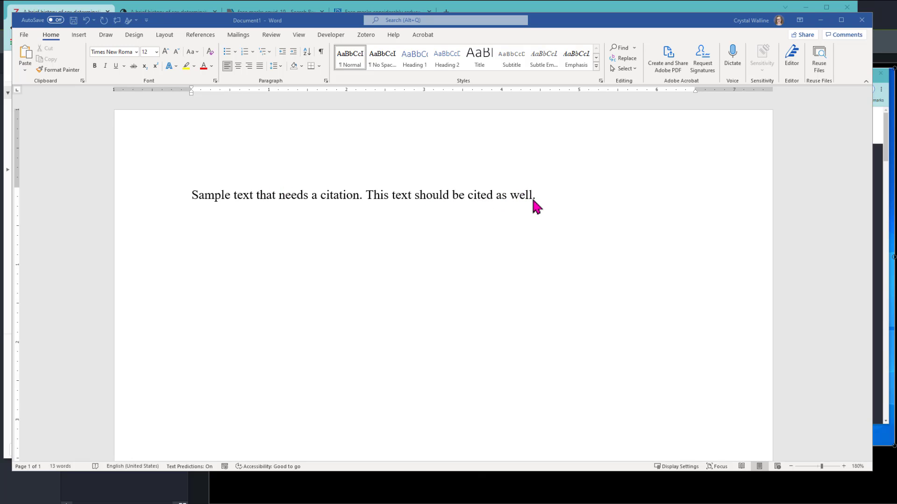
{"action": "left_click", "coordinate": [359, 197]}
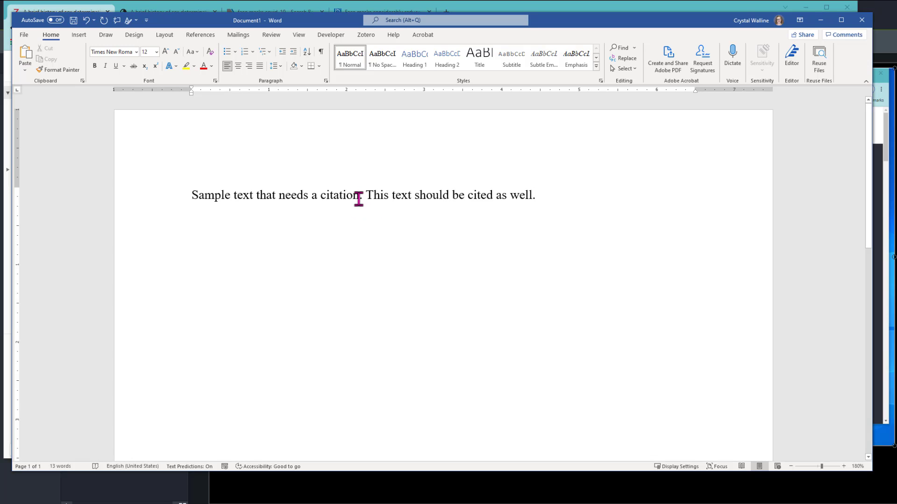
{"action": "left_click", "coordinate": [360, 196]}
{"action": "left_click", "coordinate": [359, 195]}
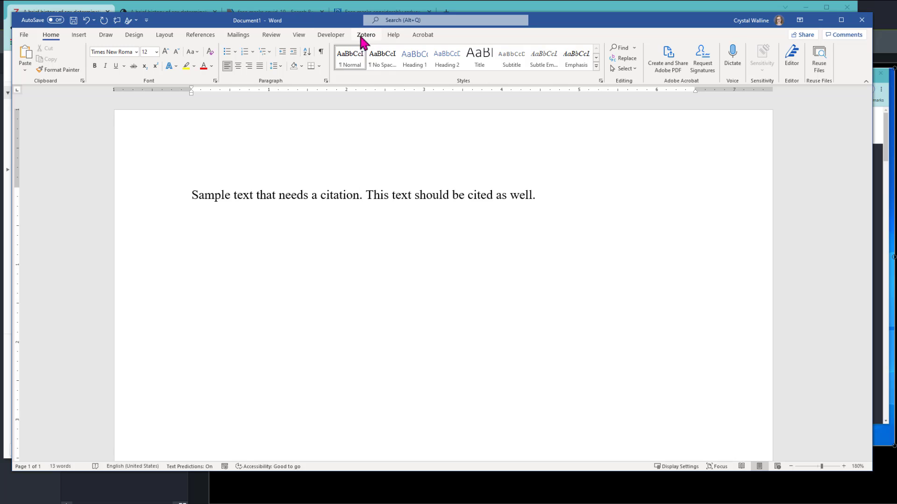
{"action": "left_click", "coordinate": [366, 37]}
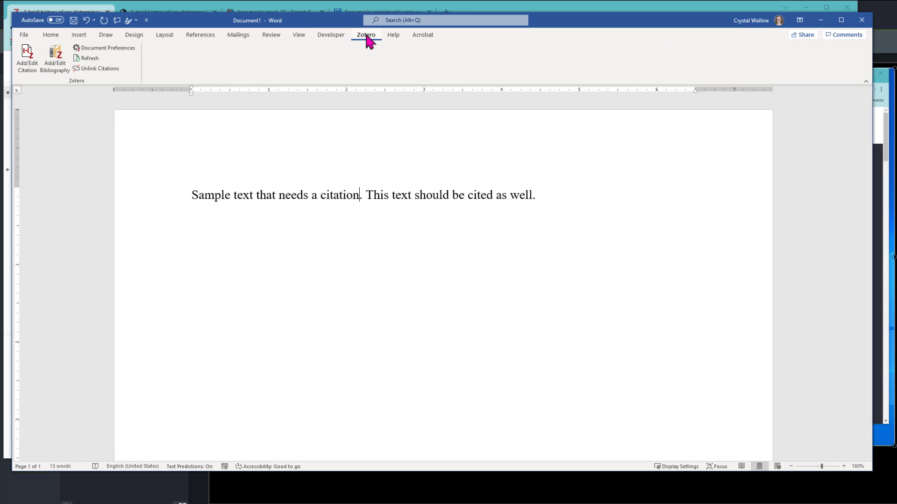
{"action": "left_click", "coordinate": [27, 60]}
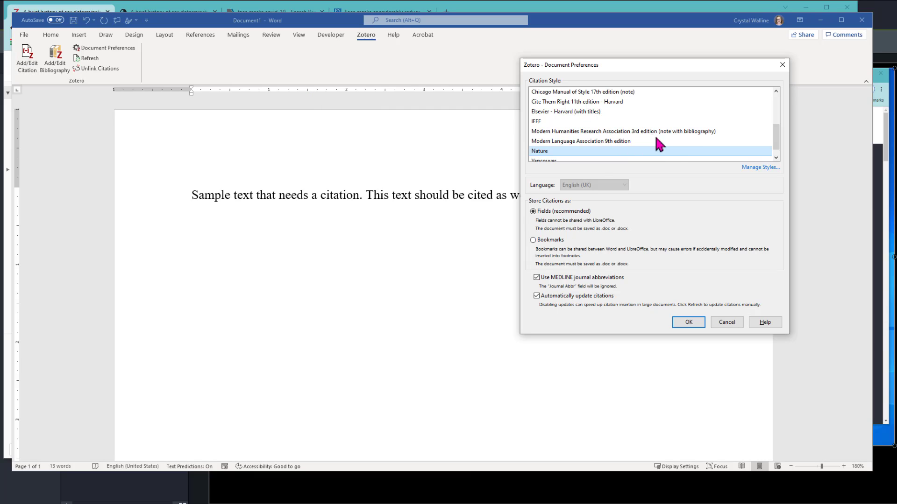
{"action": "scroll", "coordinate": [654, 124], "scroll_direction": "up", "scroll_amount": 3}
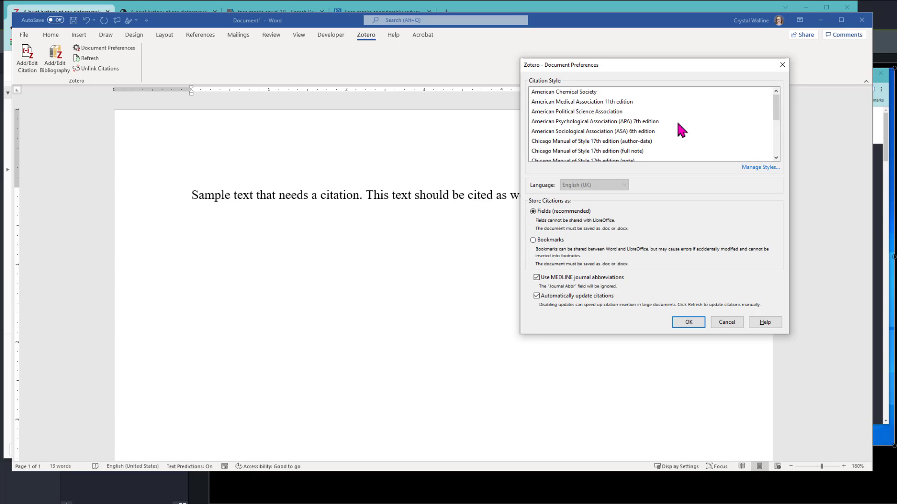
{"action": "left_click", "coordinate": [582, 122]}
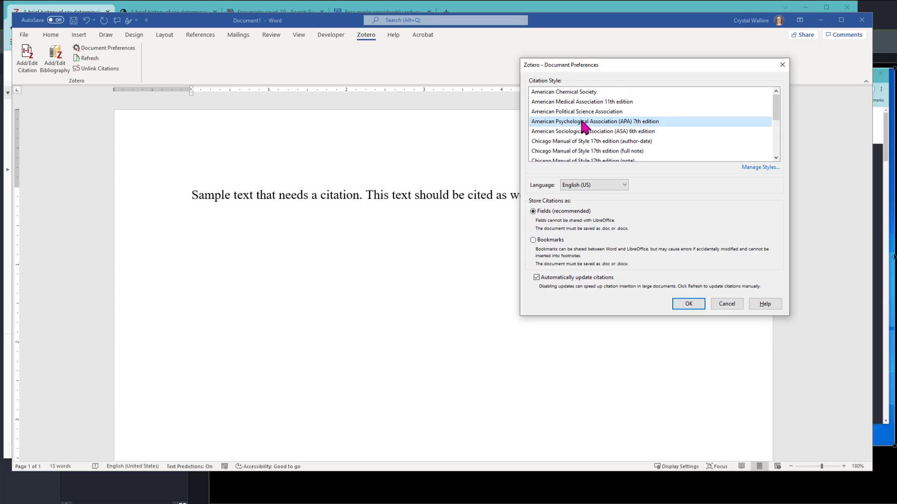
{"action": "left_click", "coordinate": [689, 304]}
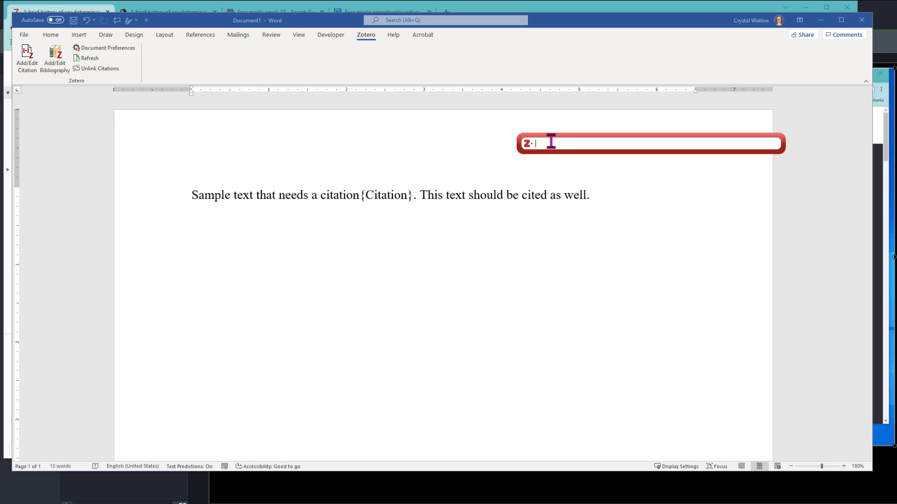
Step: Check the article's details in the web library and return to the Word document
{"action": "key", "text": "alt+Tab"}
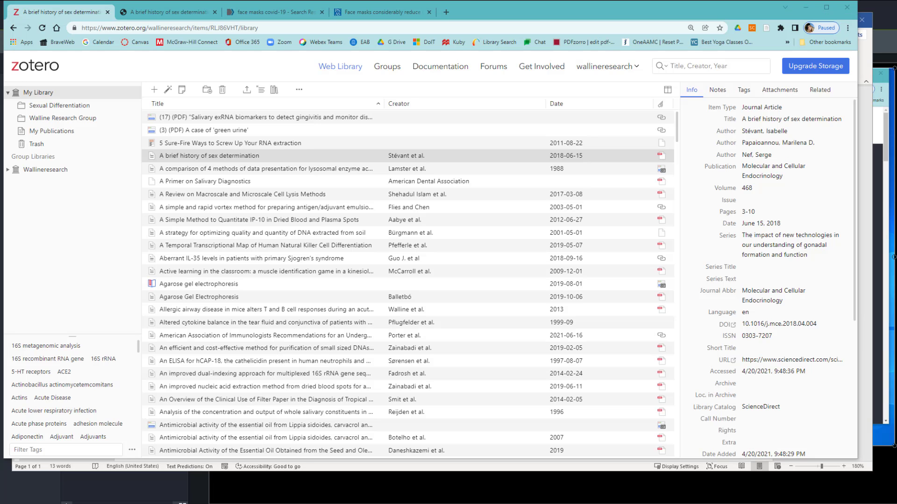
{"action": "right_click", "coordinate": [243, 503]}
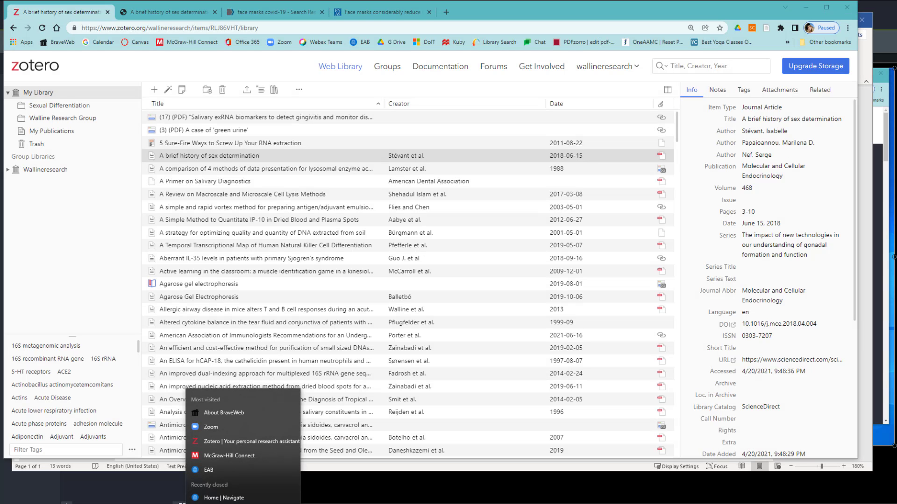
{"action": "left_click", "coordinate": [243, 503]}
{"action": "type", "text": "ste"}
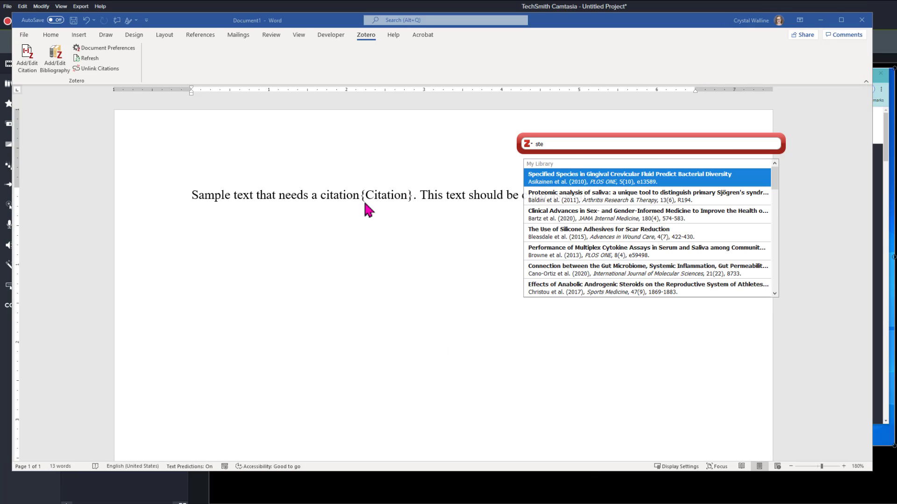
{"action": "type", "text": "vant"}
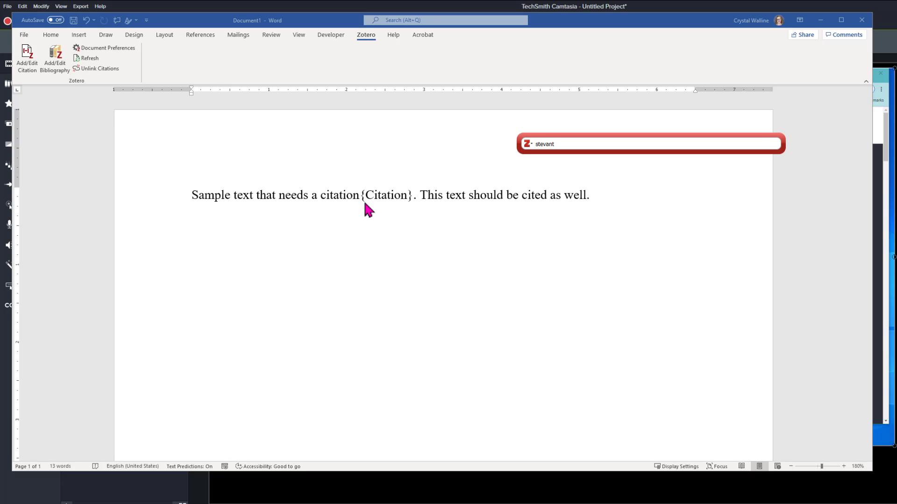
{"action": "key", "text": "BackSpace"}
{"action": "key", "text": "BackSpace"}
{"action": "key", "text": "BackSpace"}
{"action": "key", "text": "BackSpace"}
{"action": "key", "text": "BackSpace"}
{"action": "key", "text": "BackSpace"}
Step: Insert a citation combining "A brief history of sex determination" and "Fundamental sex difference in human brain architecture" after the first sentence's text
{"action": "type", "text": "rief det"}
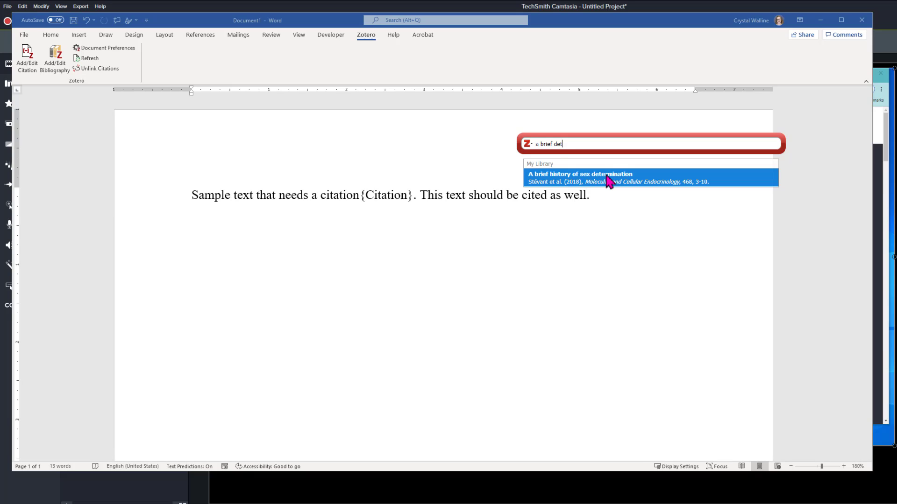
{"action": "left_click", "coordinate": [579, 181]}
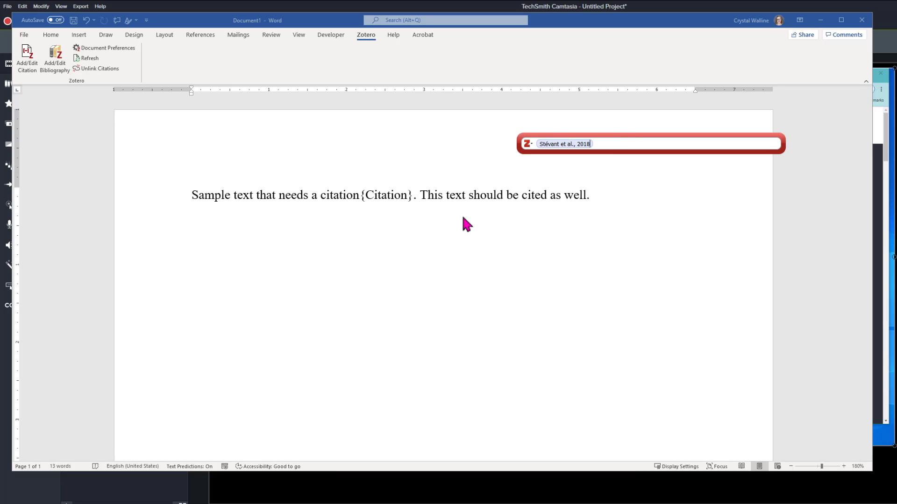
{"action": "type", "text": "sex"}
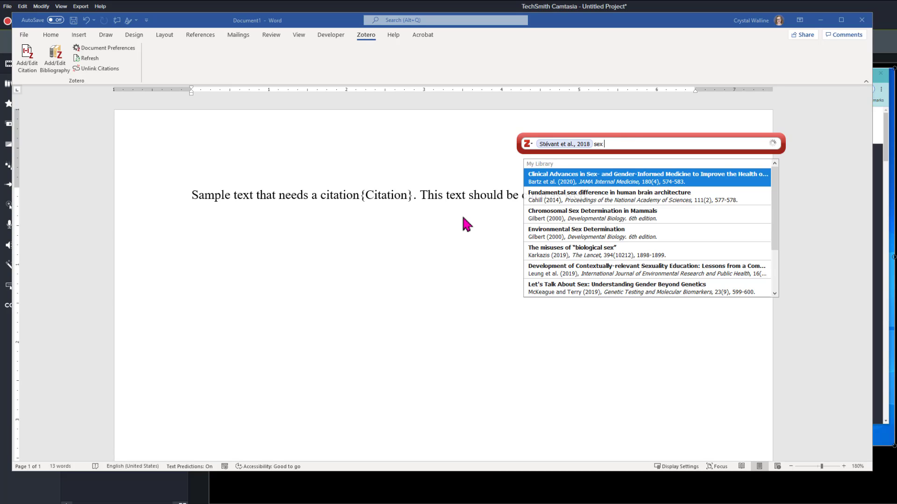
{"action": "left_click", "coordinate": [628, 200]}
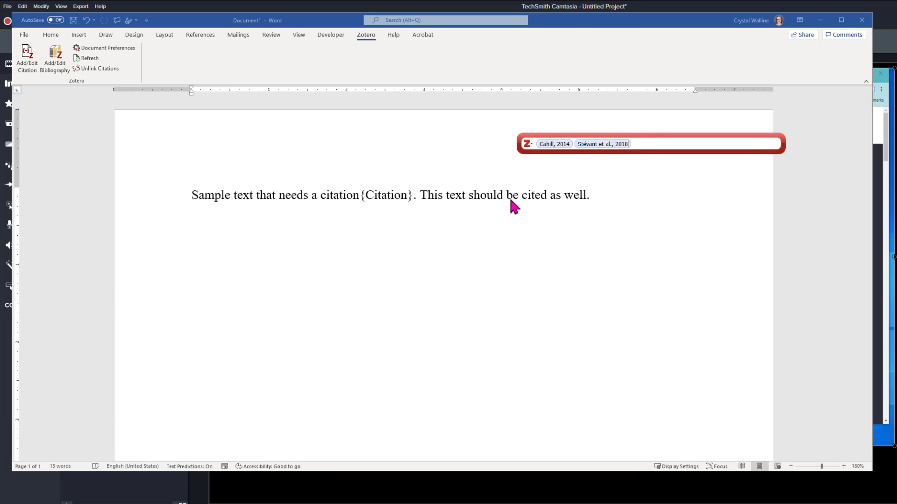
{"action": "key", "text": "Return"}
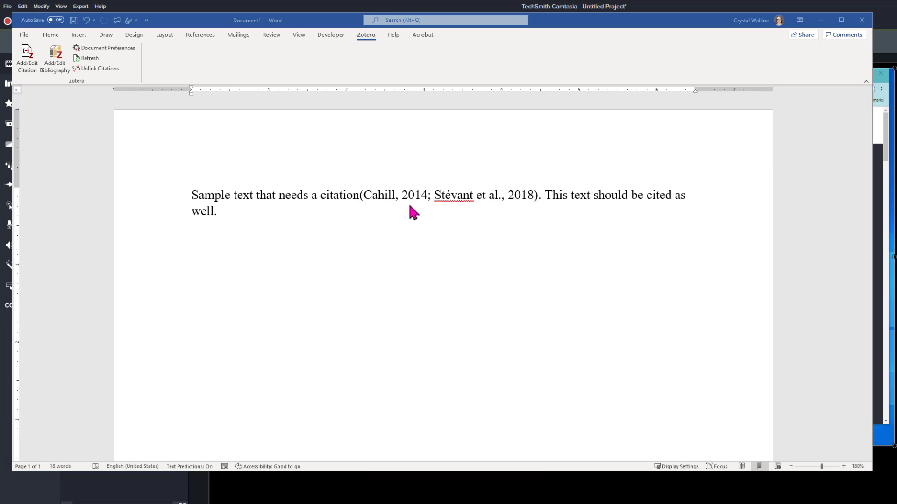
Step: Add a space before the first citation and insert a citation for the 2013 allergic airway disease article before the second sentence's period
{"action": "left_click", "coordinate": [360, 195]}
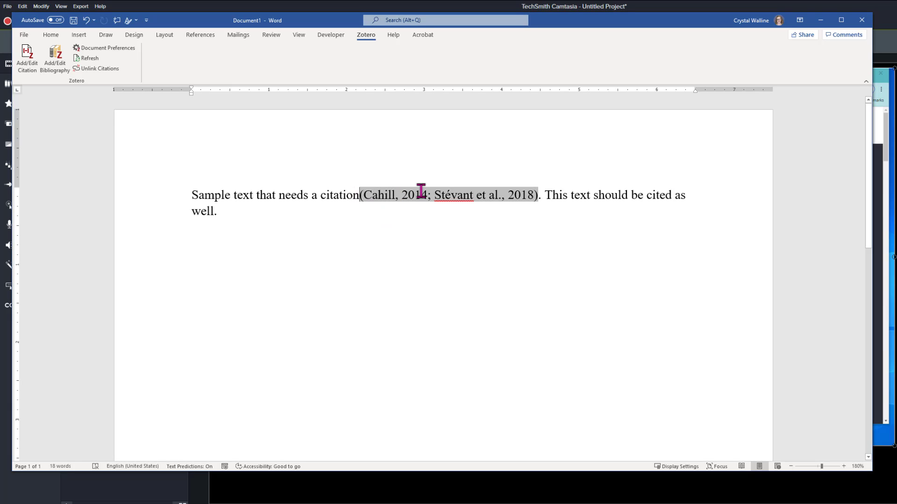
{"action": "left_click", "coordinate": [267, 211]}
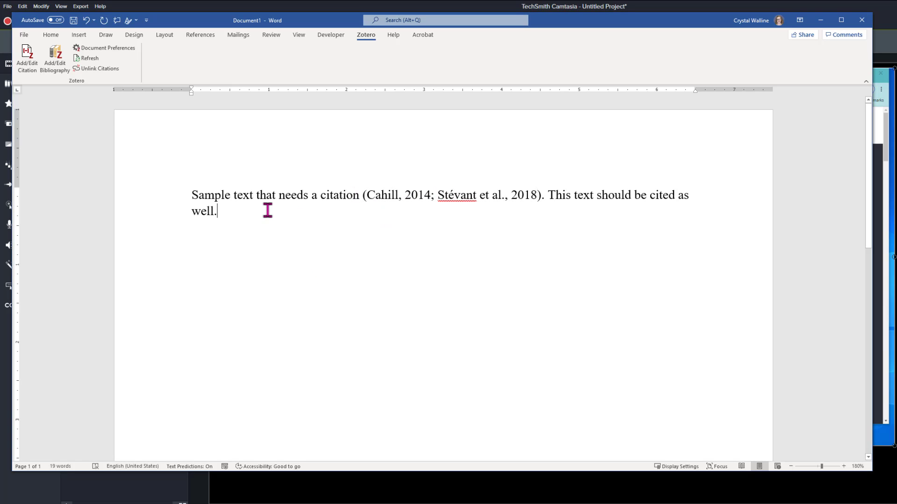
{"action": "left_click", "coordinate": [214, 210]}
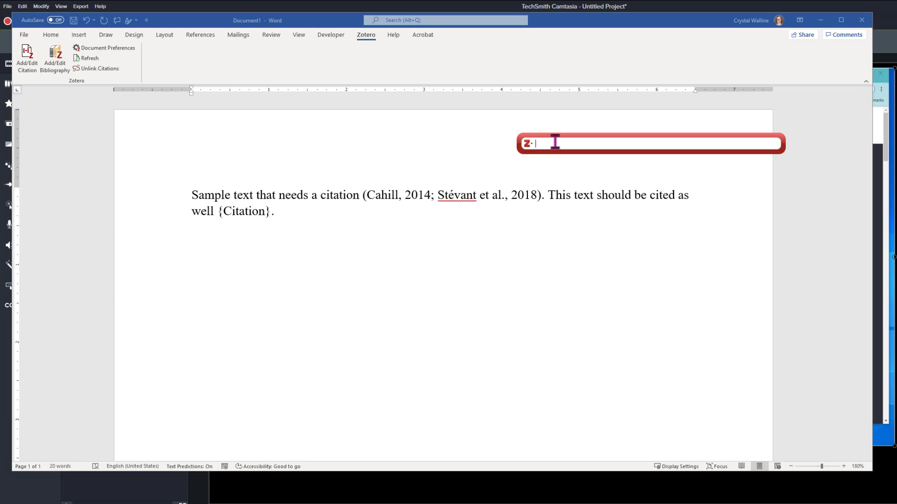
{"action": "type", "text": "walline"}
{"action": "left_click", "coordinate": [570, 196]}
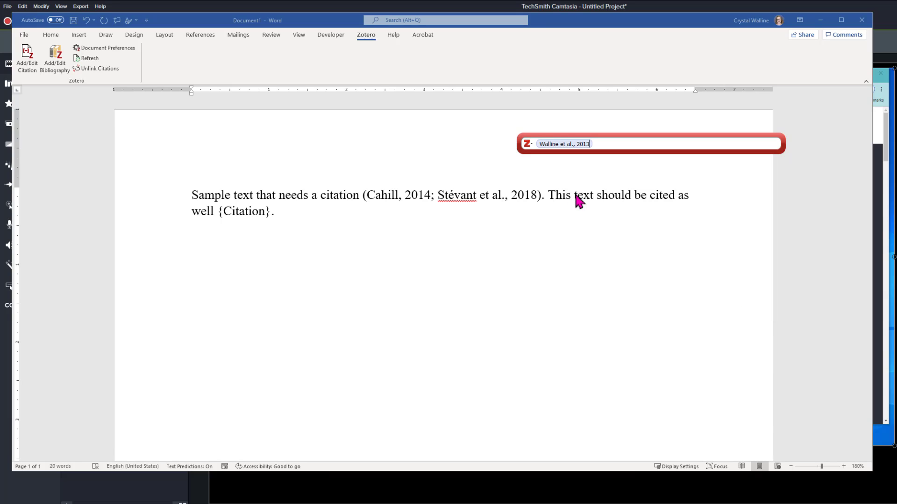
{"action": "key", "text": "Return"}
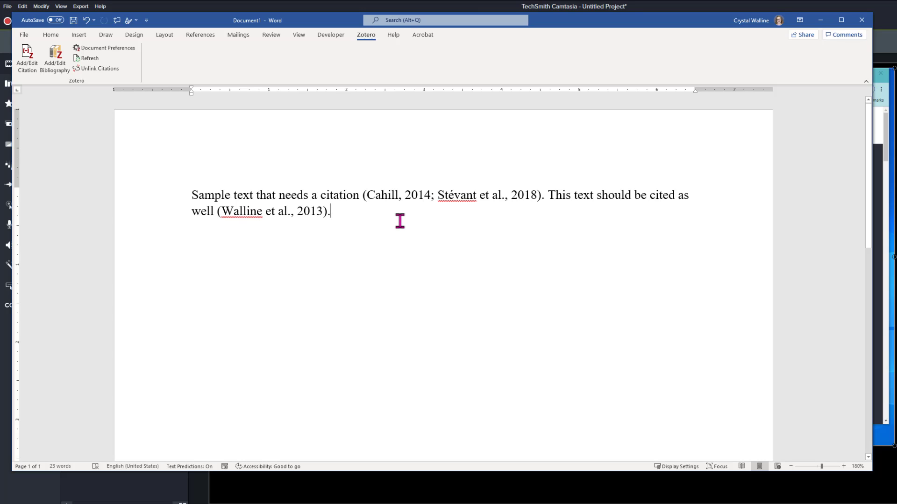
Step: Add a Zotero bibliography after the text and separate it from the paragraph with two blank lines
{"action": "left_click", "coordinate": [54, 65]}
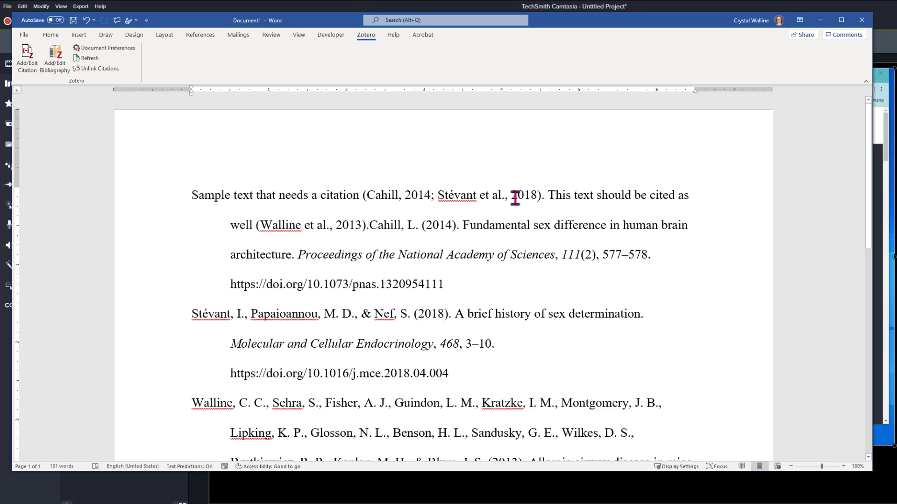
{"action": "scroll", "coordinate": [515, 198], "scroll_direction": "down", "scroll_amount": 9}
{"action": "scroll", "coordinate": [516, 198], "scroll_direction": "up", "scroll_amount": 9}
{"action": "left_click", "coordinate": [372, 227]}
{"action": "key", "text": "Return"}
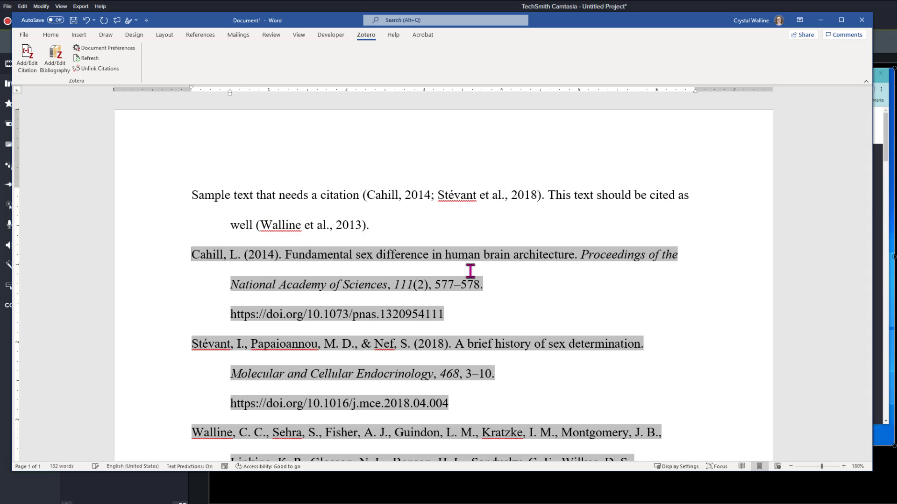
{"action": "key", "text": "Return"}
{"action": "key", "text": "Return"}
{"action": "scroll", "coordinate": [478, 279], "scroll_direction": "down", "scroll_amount": 6}
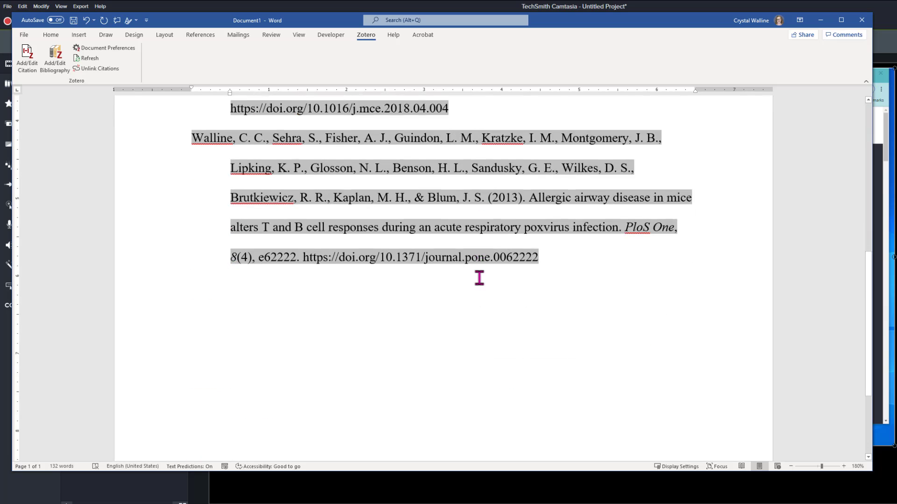
{"action": "scroll", "coordinate": [498, 286], "scroll_direction": "up", "scroll_amount": 4}
{"action": "left_click", "coordinate": [253, 161]}
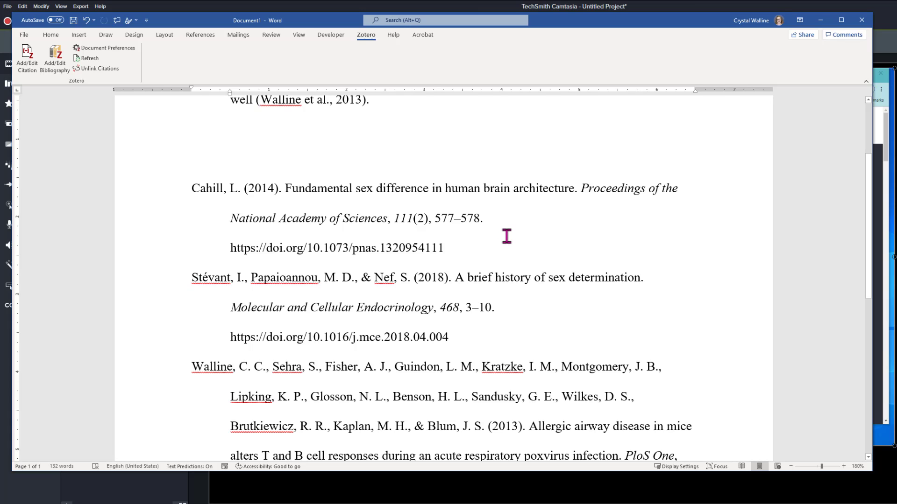
{"action": "scroll", "coordinate": [507, 239], "scroll_direction": "up", "scroll_amount": 3}
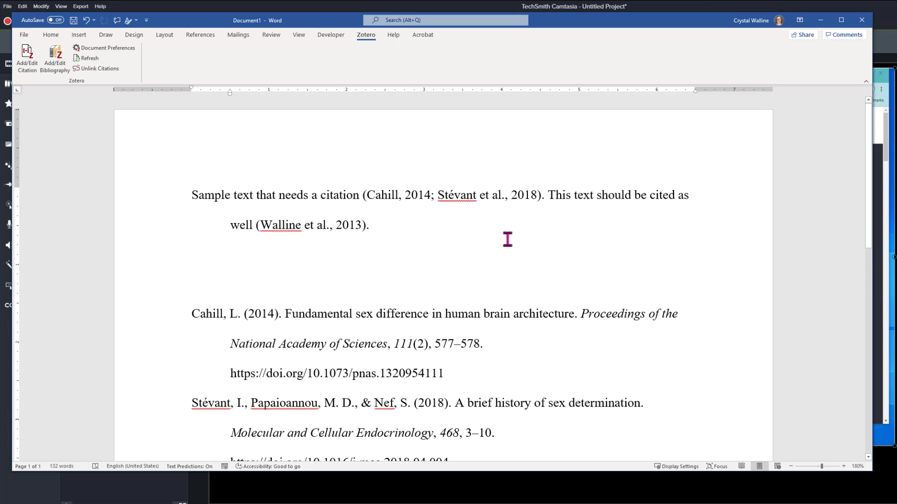
Step: Edit the first citation to remove "A brief history of sex determination" and check the updated bibliography
{"action": "left_click", "coordinate": [466, 204]}
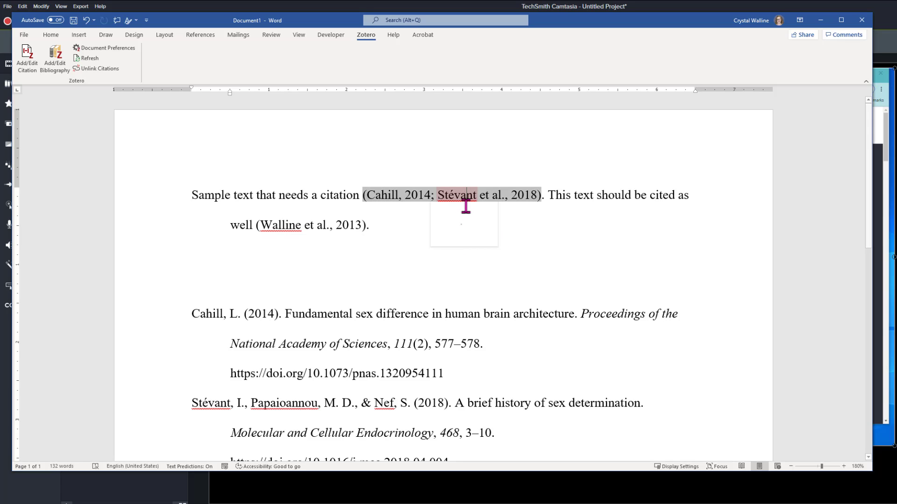
{"action": "left_click", "coordinate": [393, 197]}
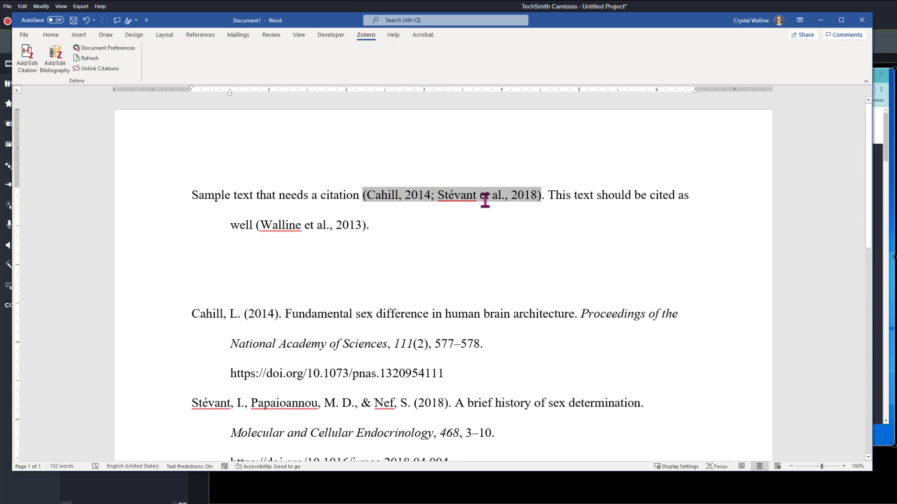
{"action": "left_click", "coordinate": [28, 57]}
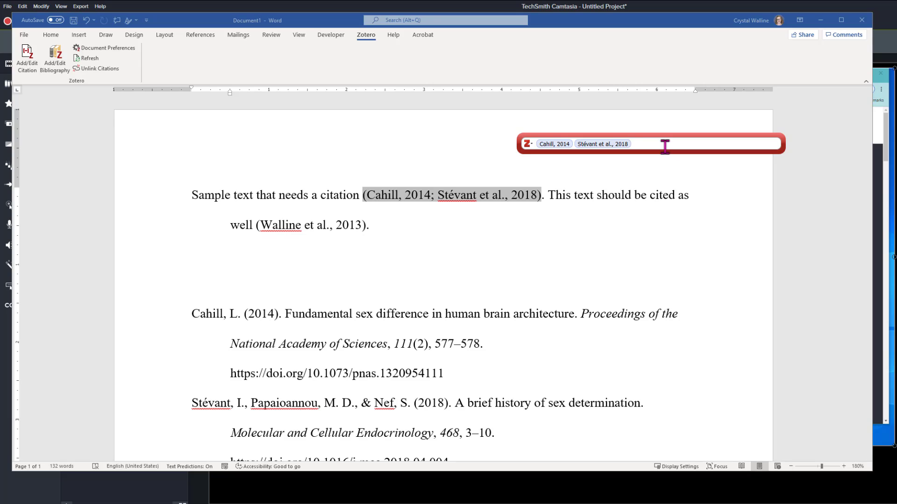
{"action": "key", "text": "BackSpace"}
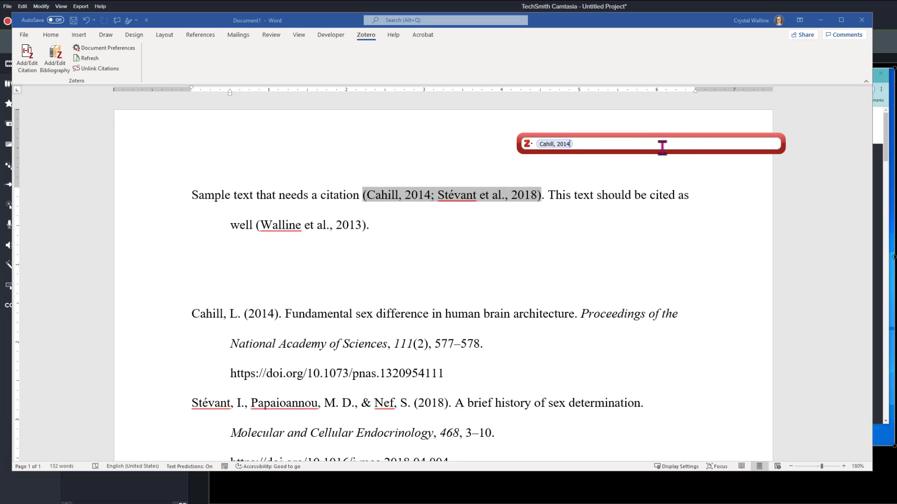
{"action": "key", "text": "Return"}
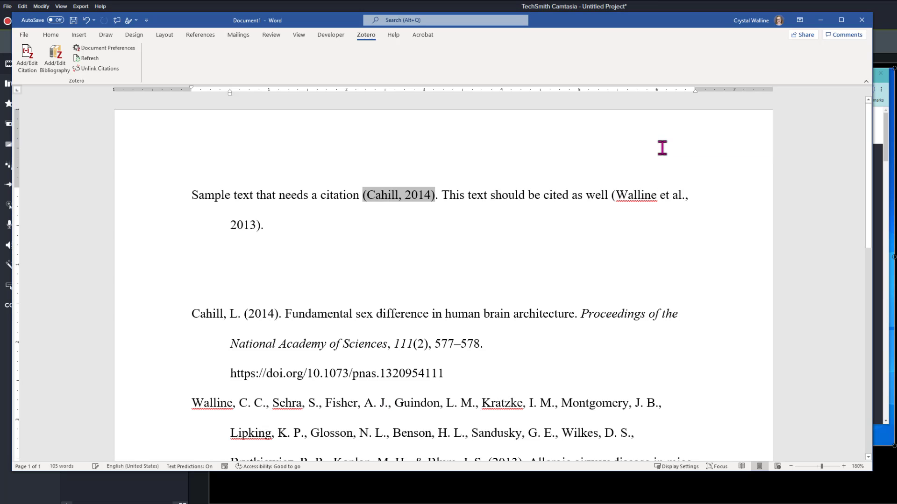
{"action": "scroll", "coordinate": [637, 270], "scroll_direction": "down", "scroll_amount": 3}
{"action": "scroll", "coordinate": [584, 245], "scroll_direction": "up", "scroll_amount": 3}
{"action": "scroll", "coordinate": [439, 196], "scroll_direction": "down", "scroll_amount": 3}
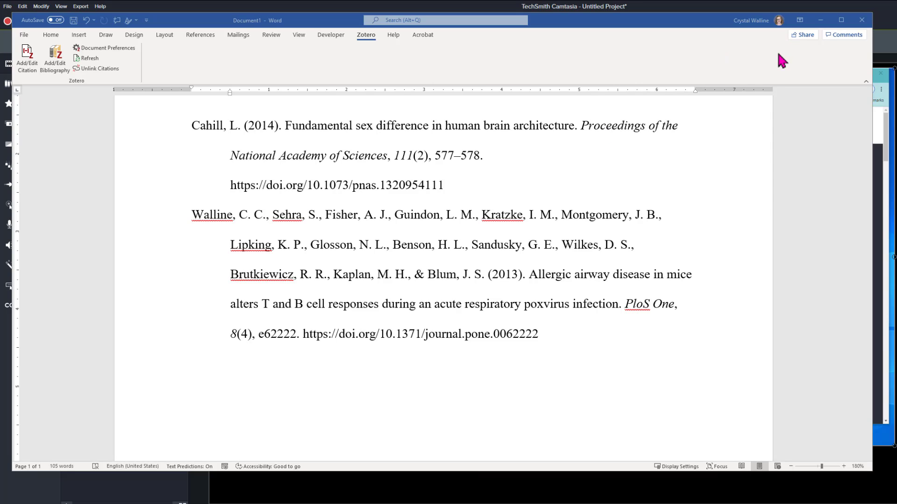
Step: Switch to the browser and open the PMC full text of "Face masks vs. COVID-19: a systematic review" from the PubMed results
{"action": "left_click", "coordinate": [821, 23]}
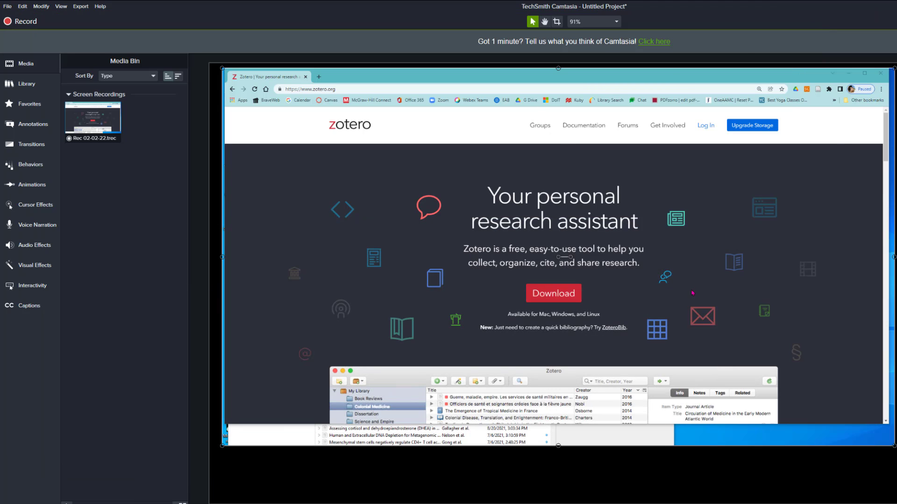
{"action": "key", "text": "alt+Tab"}
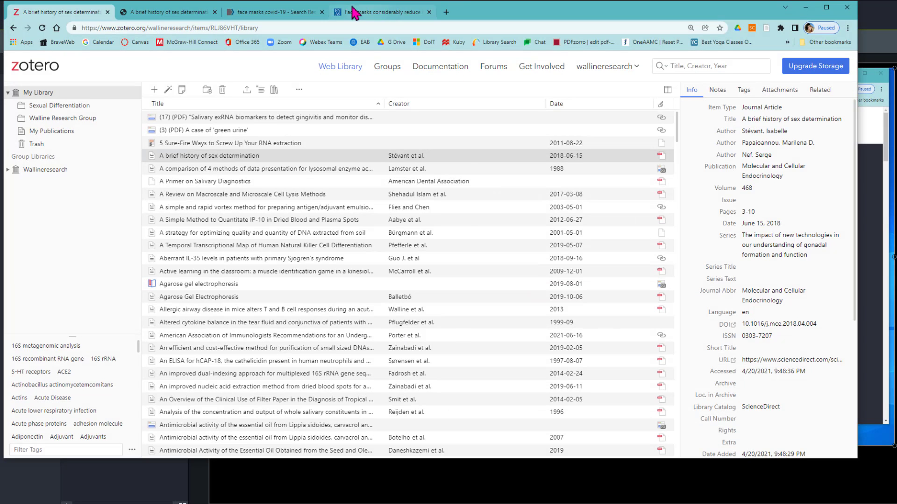
{"action": "left_click", "coordinate": [240, 17]}
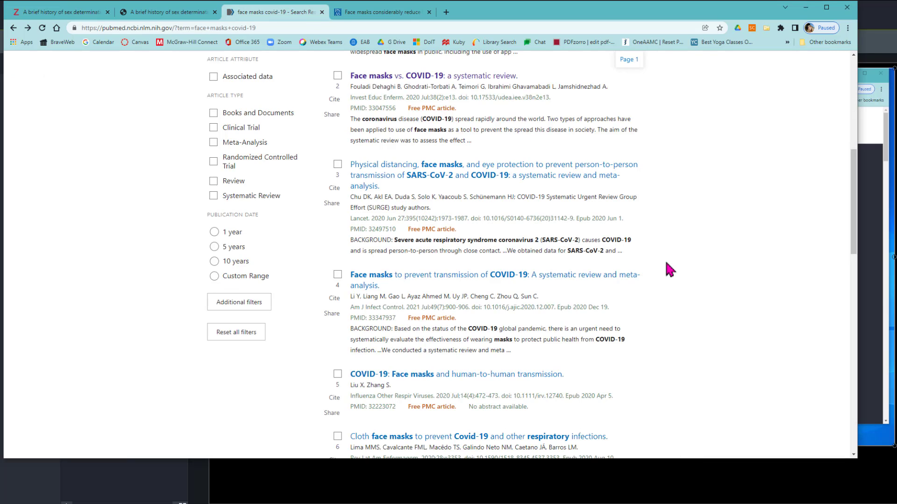
{"action": "scroll", "coordinate": [658, 264], "scroll_direction": "up", "scroll_amount": 5}
{"action": "scroll", "coordinate": [662, 273], "scroll_direction": "up", "scroll_amount": 3}
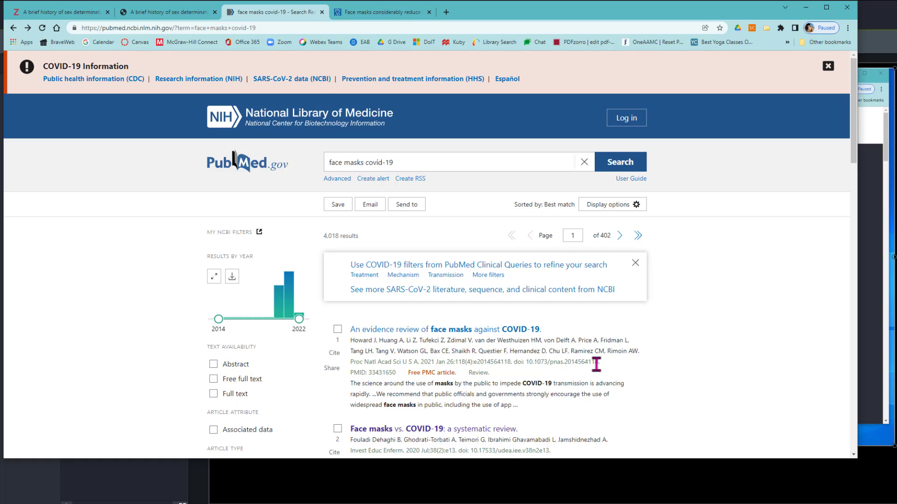
{"action": "scroll", "coordinate": [596, 364], "scroll_direction": "down", "scroll_amount": 2}
{"action": "scroll", "coordinate": [597, 365], "scroll_direction": "down", "scroll_amount": 1}
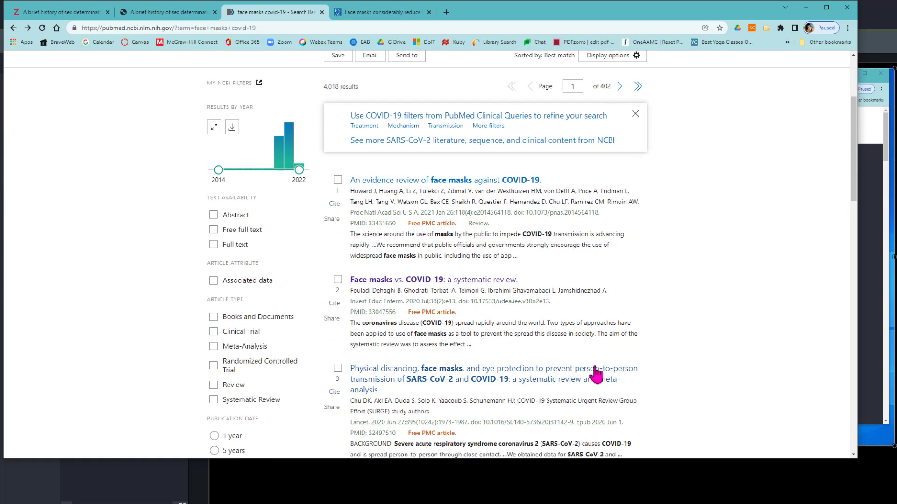
{"action": "left_click", "coordinate": [390, 280]}
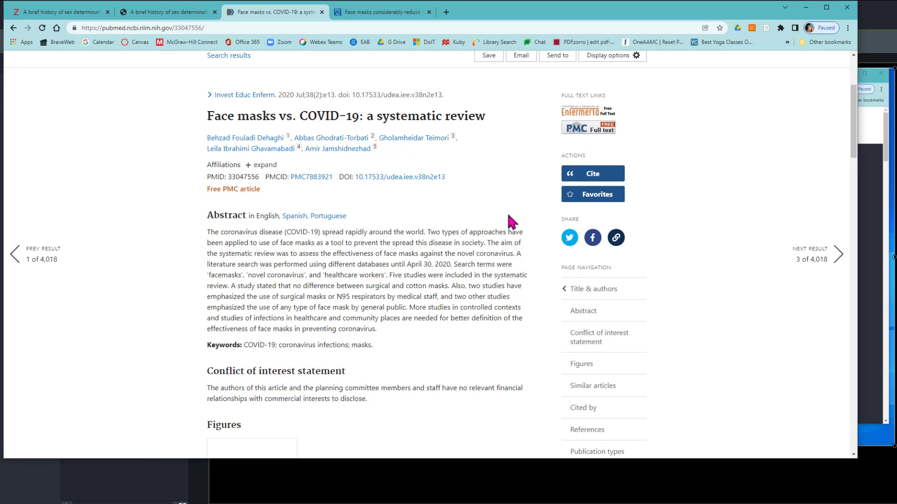
{"action": "scroll", "coordinate": [509, 215], "scroll_direction": "up", "scroll_amount": 2}
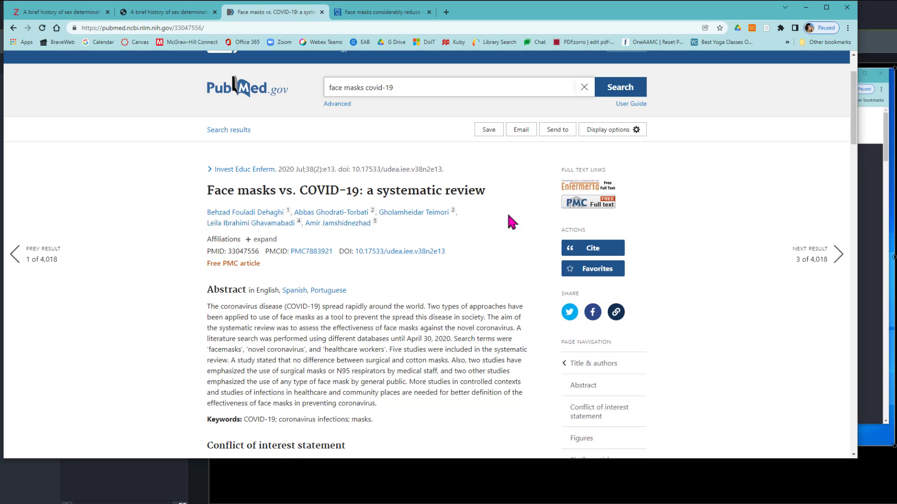
{"action": "left_click", "coordinate": [577, 204]}
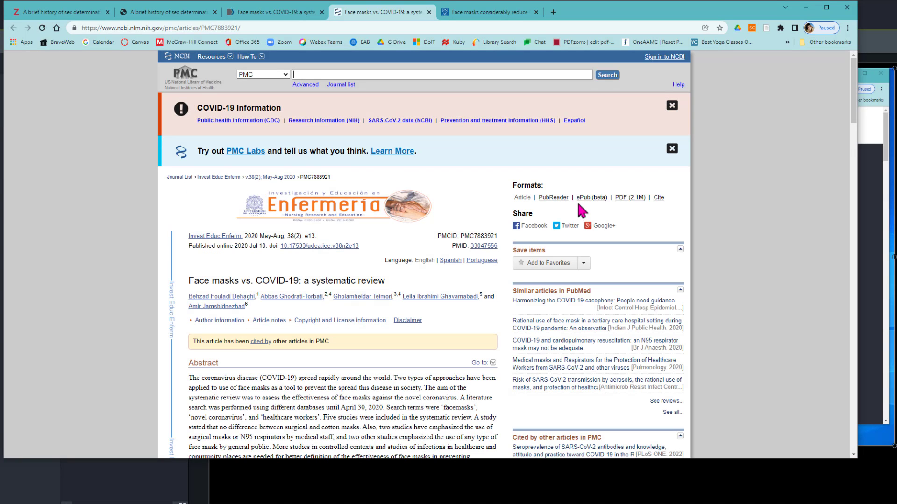
Step: Save the face mask article with the Zotero Connector, choosing the Wallineresearch group library as the destination
{"action": "left_click", "coordinate": [765, 26]}
{"action": "left_click", "coordinate": [780, 28]}
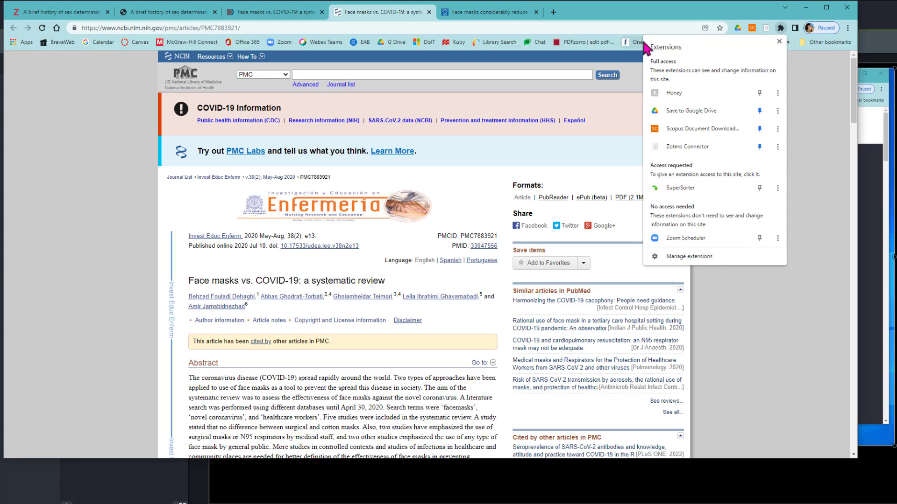
{"action": "left_click", "coordinate": [672, 147]}
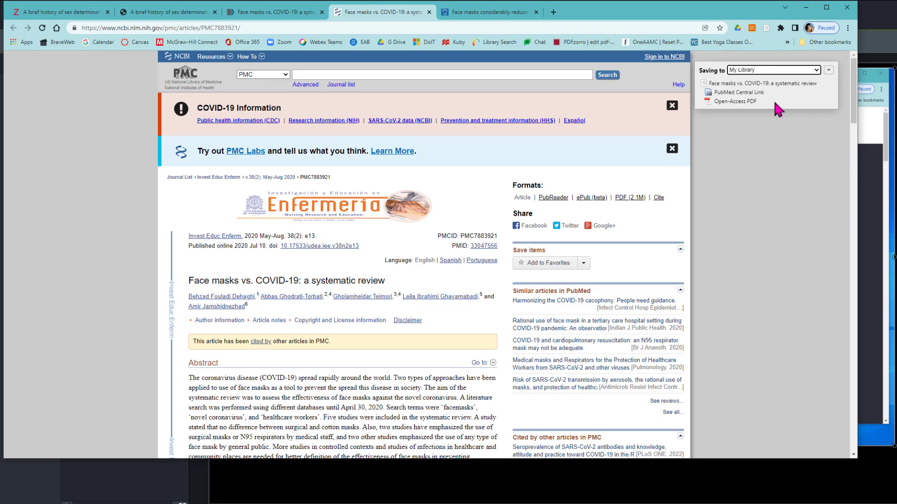
{"action": "left_click", "coordinate": [815, 71]}
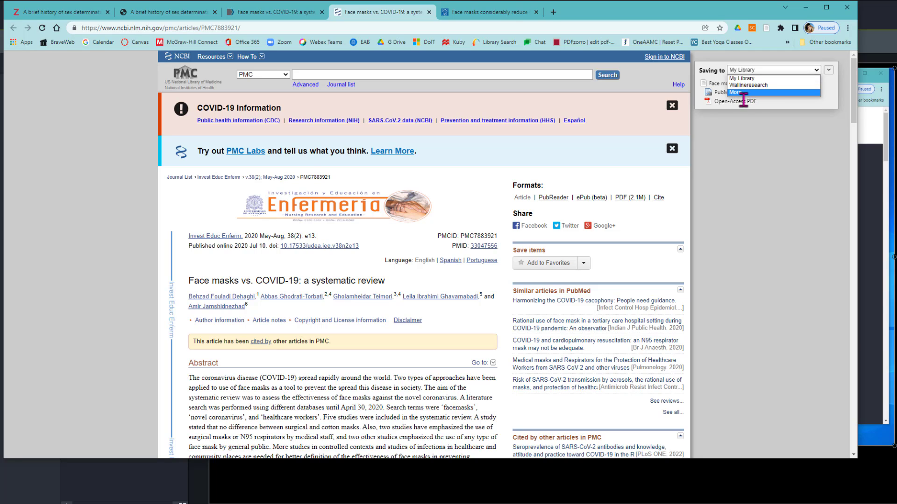
{"action": "left_click", "coordinate": [749, 86]}
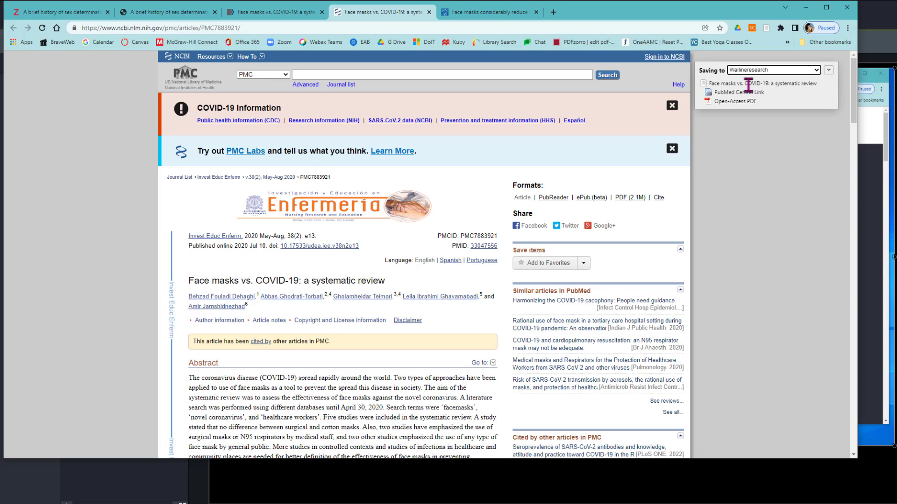
{"action": "left_click", "coordinate": [828, 70]}
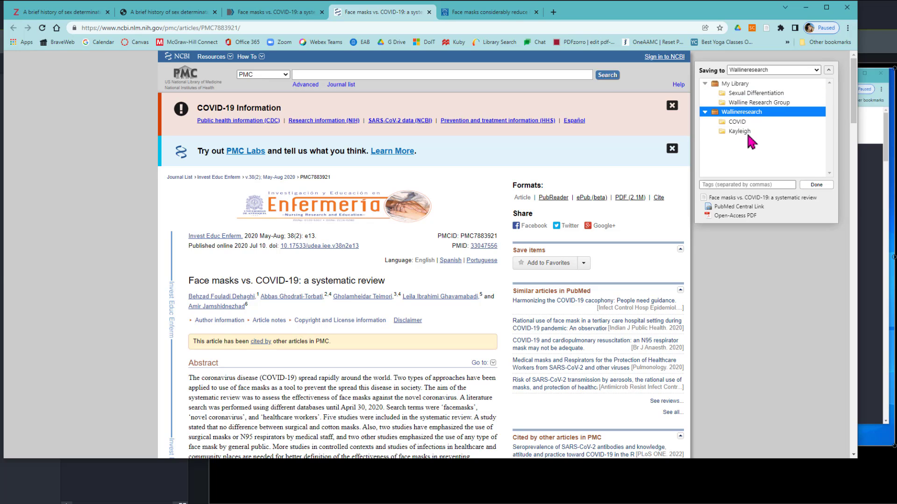
{"action": "left_click", "coordinate": [816, 185]}
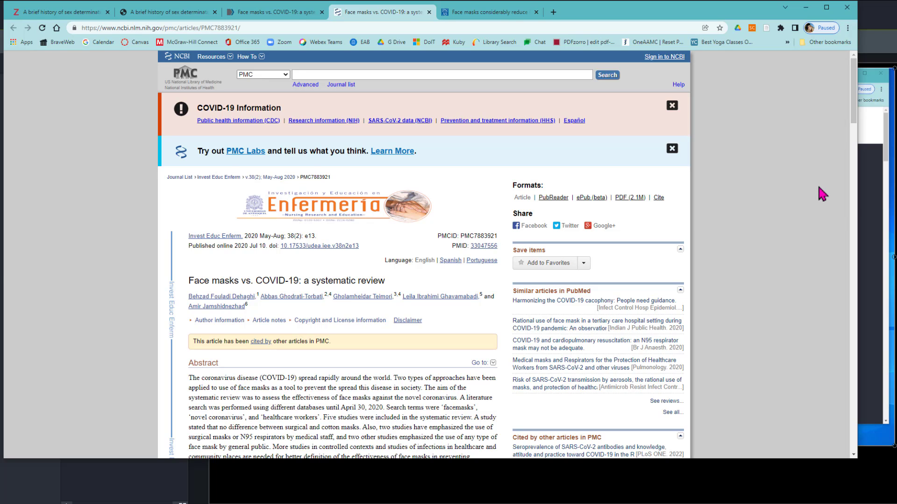
Step: Examine the other ways of saving the article page to Zotero
{"action": "right_click", "coordinate": [818, 187]}
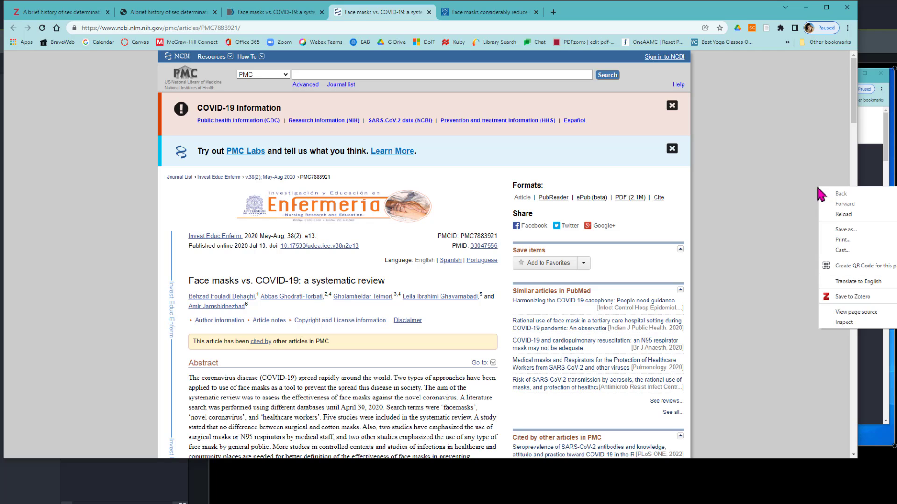
{"action": "left_click", "coordinate": [811, 100]}
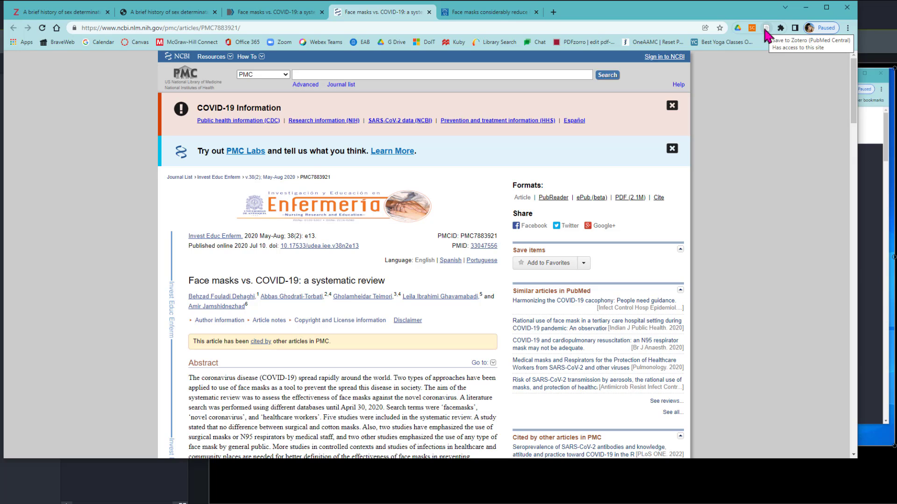
{"action": "left_click", "coordinate": [766, 28]}
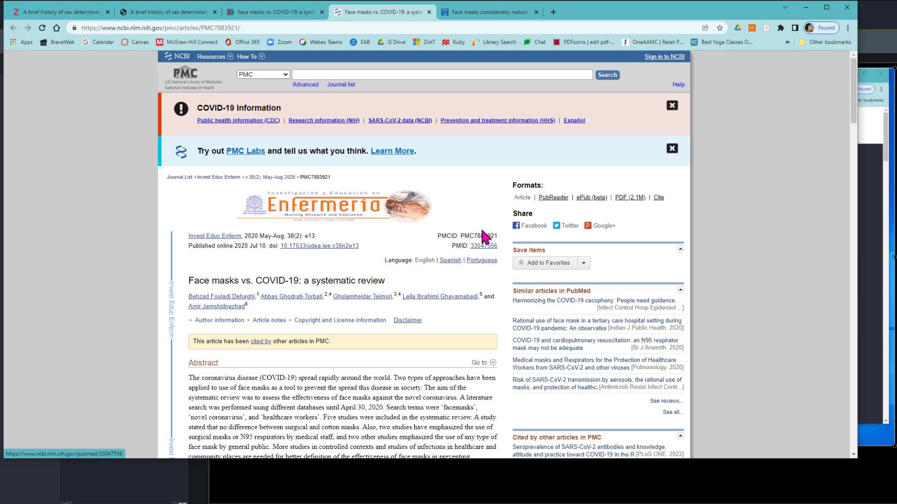
Step: Switch to the Zotero web library in the browser and show the Date Added column in the item list
{"action": "left_click", "coordinate": [76, 17]}
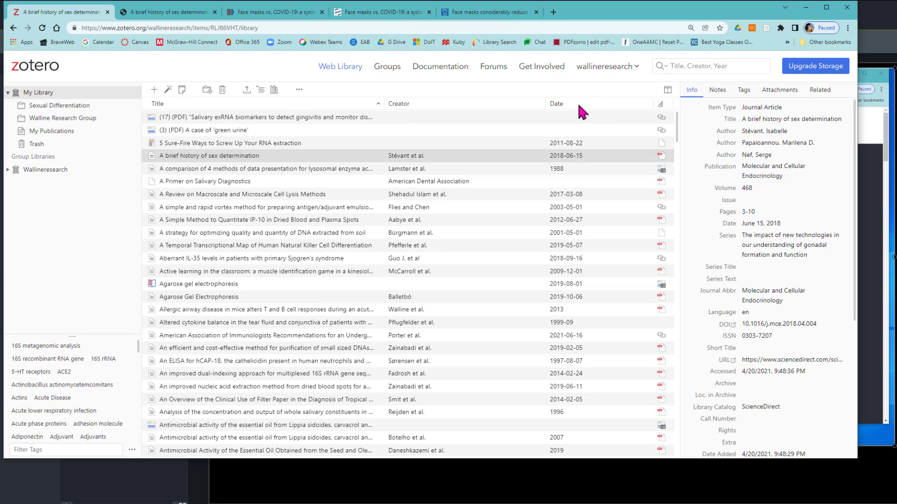
{"action": "left_click", "coordinate": [668, 91]}
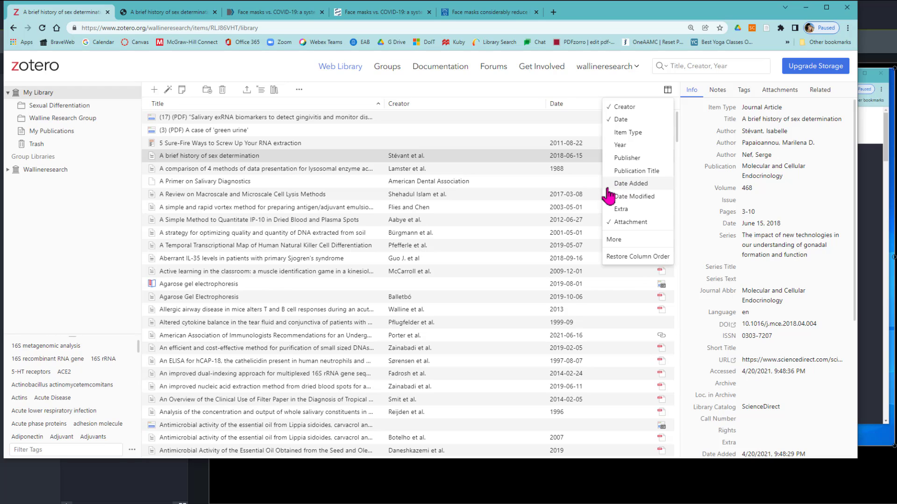
{"action": "left_click", "coordinate": [632, 187]}
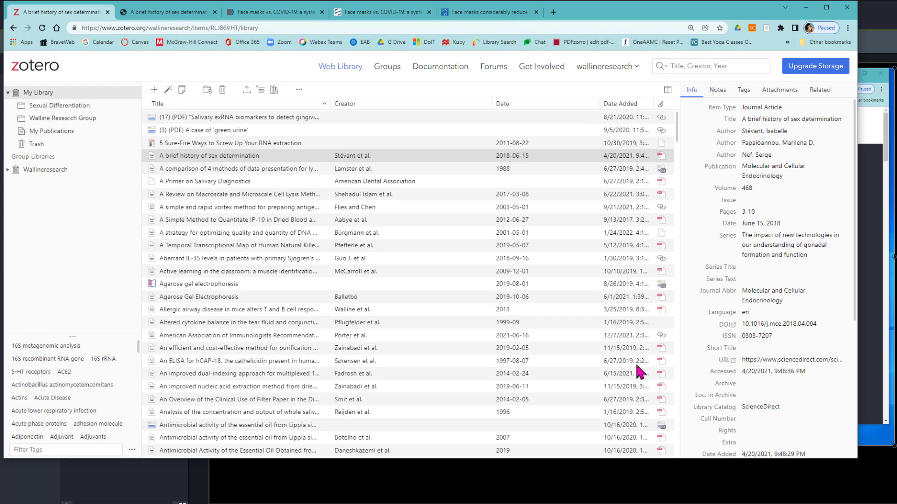
Step: Sort the library by Date Added with the newest items first and select "Face masks vs. COVID-19: a systematic review"
{"action": "left_click", "coordinate": [618, 104]}
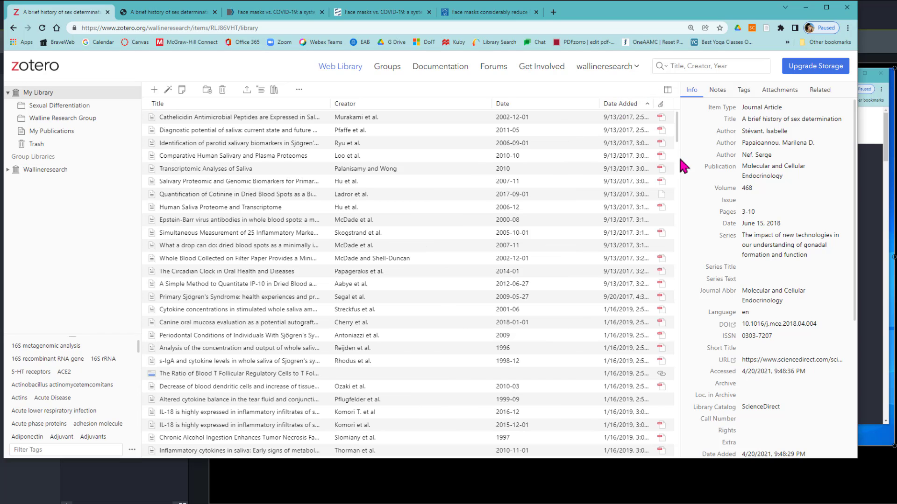
{"action": "left_click", "coordinate": [614, 108]}
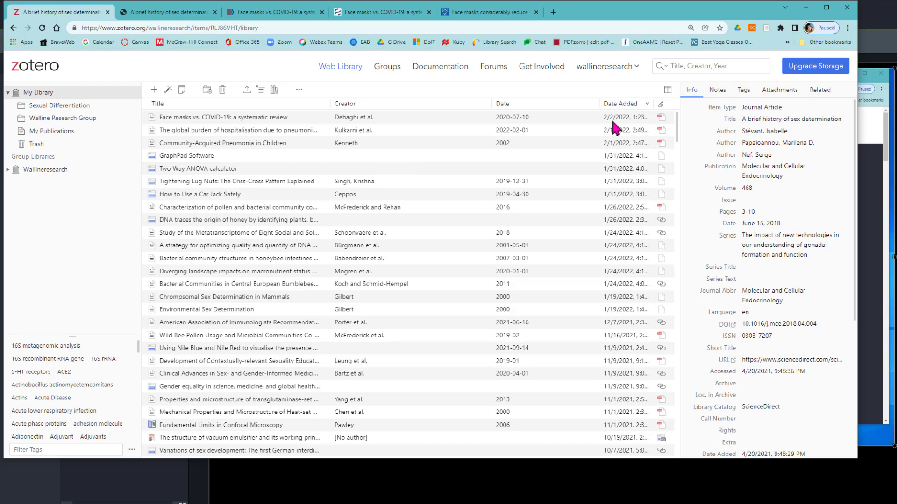
{"action": "left_click", "coordinate": [189, 121]}
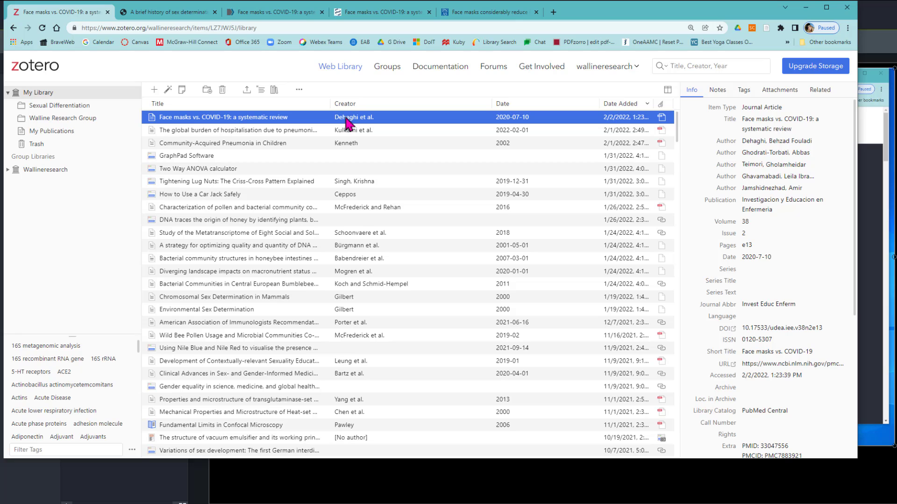
Step: Switch to Word and edit the second citation to add "Face masks vs. COVID-19: a systematic review"
{"action": "left_click", "coordinate": [476, 502]}
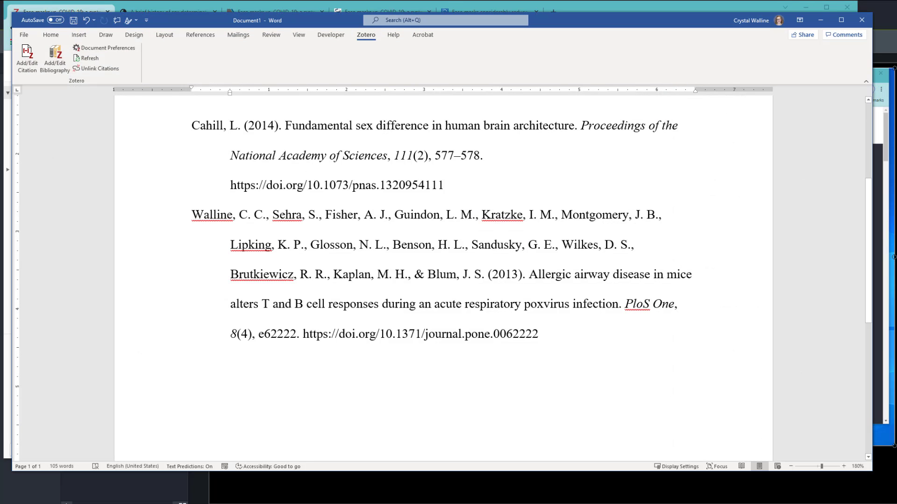
{"action": "scroll", "coordinate": [436, 126], "scroll_direction": "up", "scroll_amount": 4}
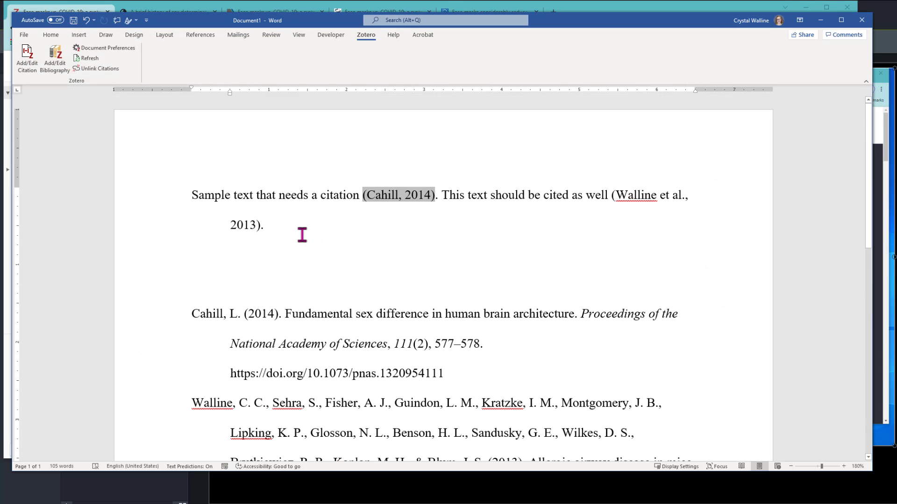
{"action": "left_click", "coordinate": [250, 221]}
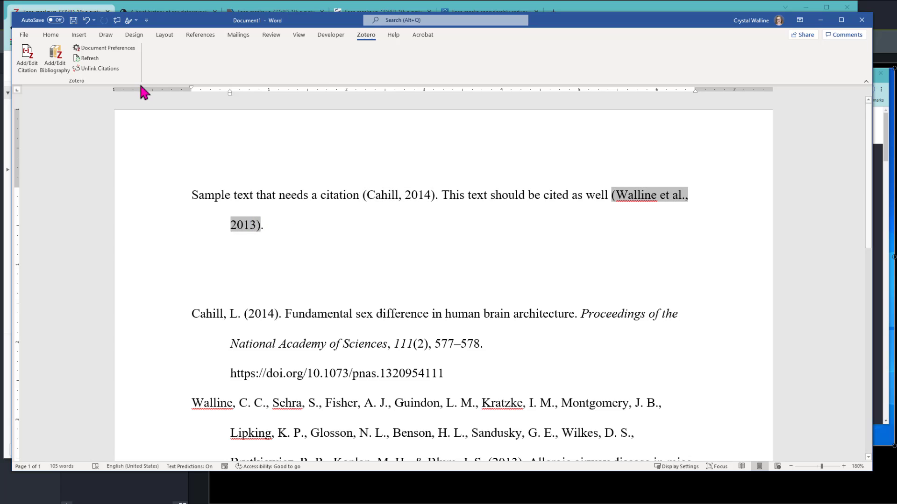
{"action": "left_click", "coordinate": [24, 56]}
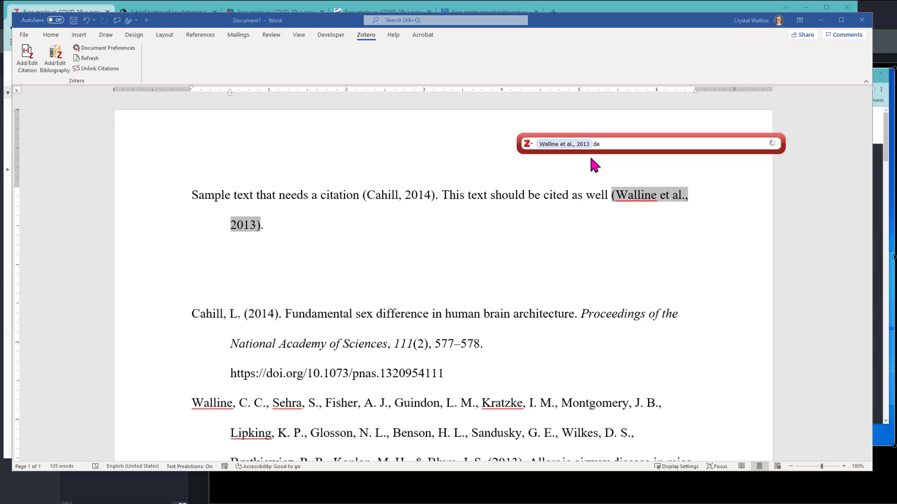
{"action": "type", "text": "eha"}
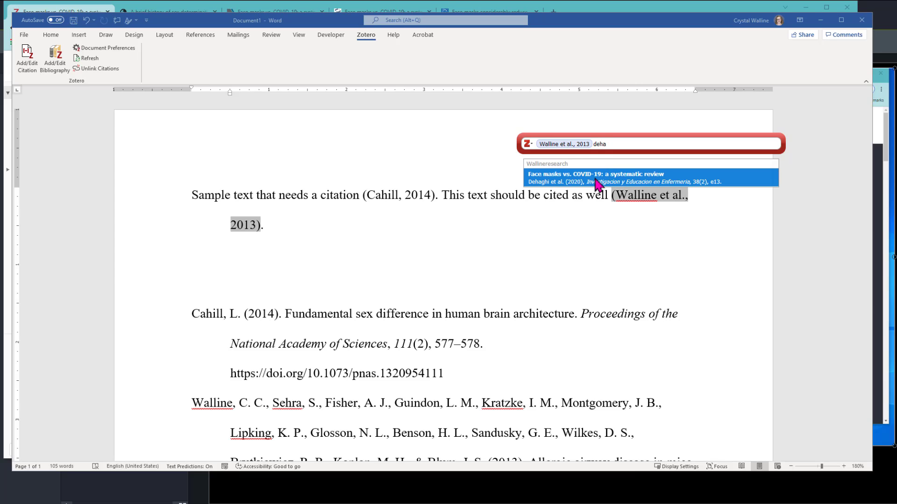
{"action": "left_click", "coordinate": [595, 179]}
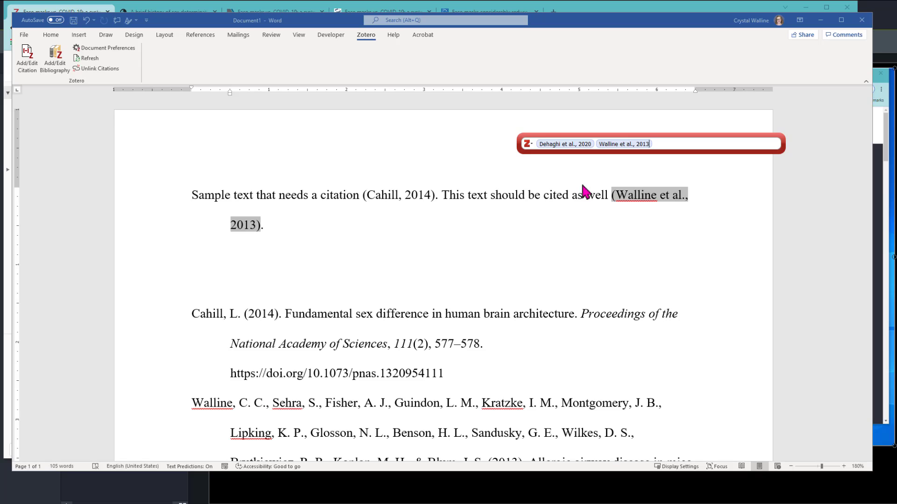
{"action": "key", "text": "Return"}
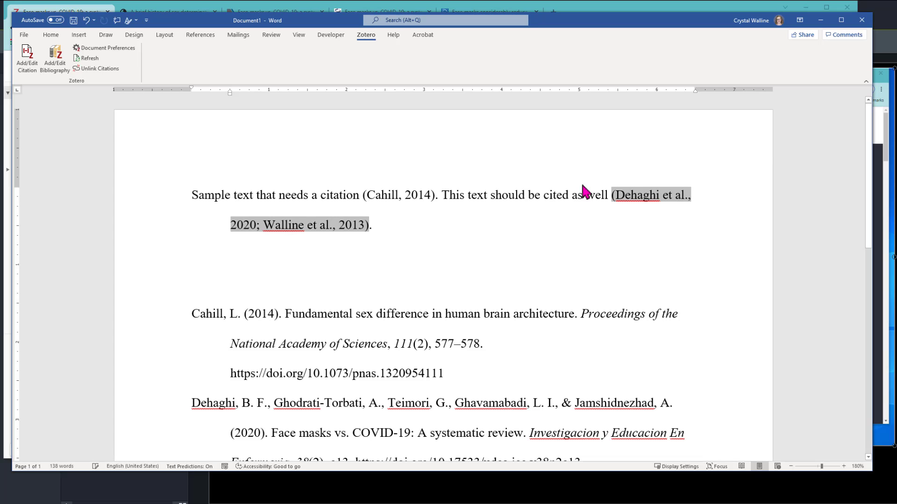
Step: Examine the edited second citation and the entries in the updated bibliography
{"action": "right_click", "coordinate": [636, 199]}
{"action": "scroll", "coordinate": [415, 224], "scroll_direction": "down", "scroll_amount": 2}
{"action": "scroll", "coordinate": [414, 225], "scroll_direction": "down", "scroll_amount": 1}
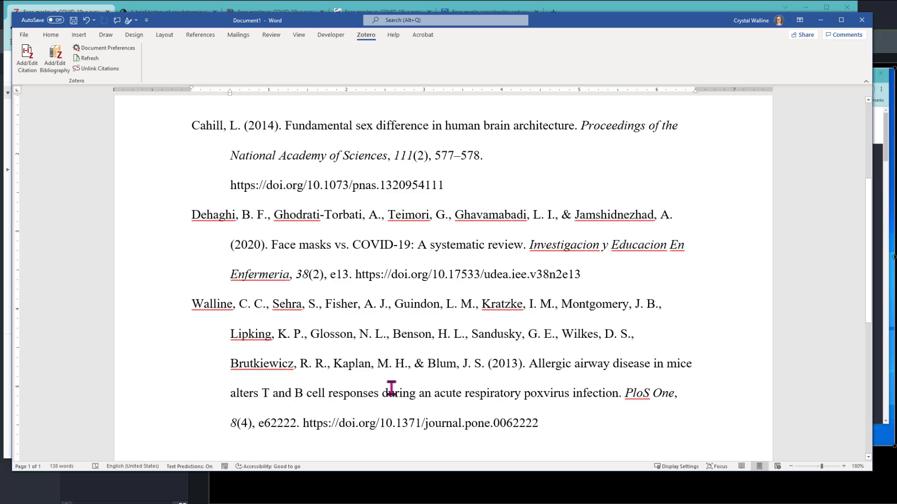
{"action": "scroll", "coordinate": [434, 362], "scroll_direction": "up", "scroll_amount": 3}
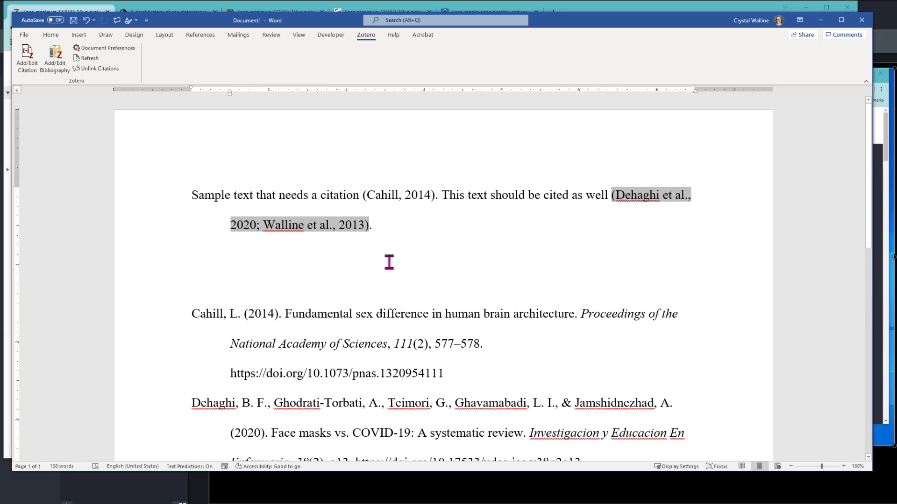
{"action": "left_click", "coordinate": [403, 232]}
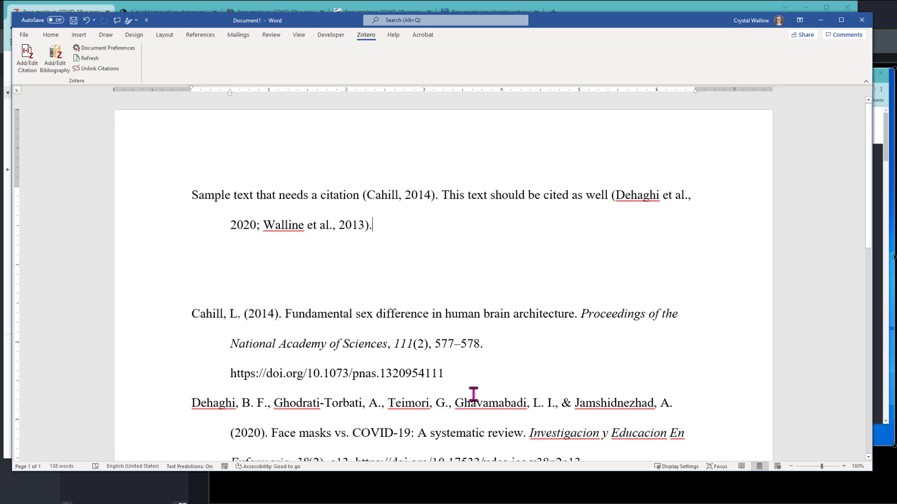
{"action": "scroll", "coordinate": [456, 376], "scroll_direction": "down", "scroll_amount": 3}
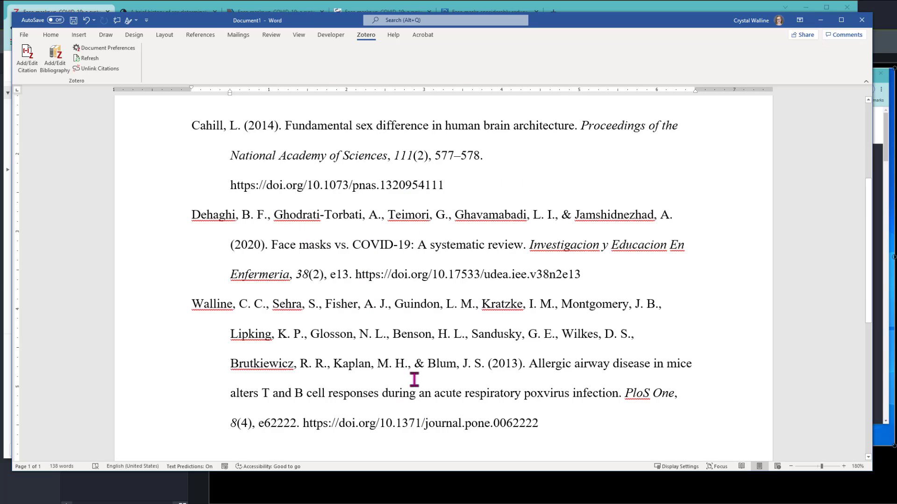
{"action": "scroll", "coordinate": [729, 296], "scroll_direction": "up", "scroll_amount": 4}
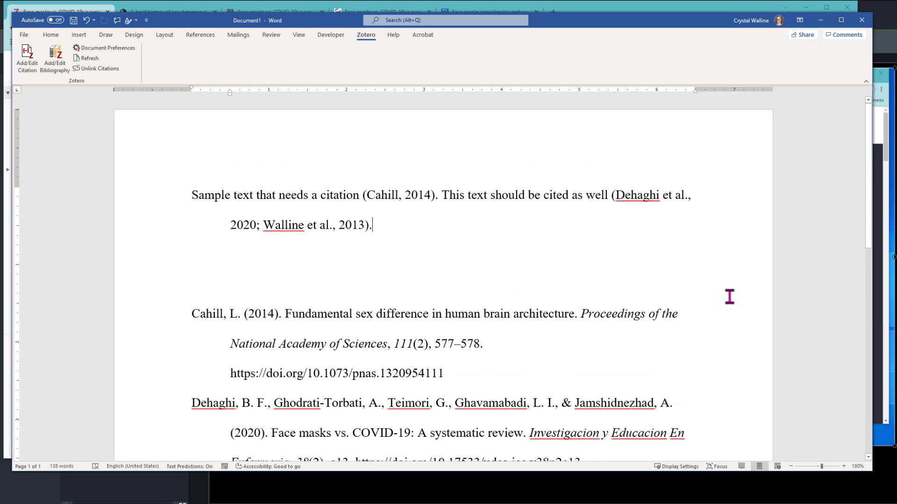
Step: Minimize Word, switch to the Zotero desktop app, and widen and reposition its window
{"action": "left_click", "coordinate": [820, 20]}
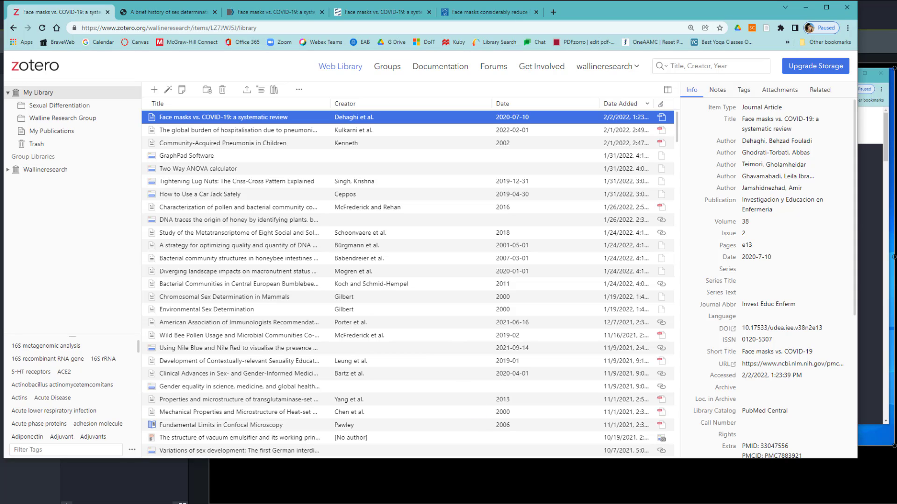
{"action": "key", "text": "alt+Tab"}
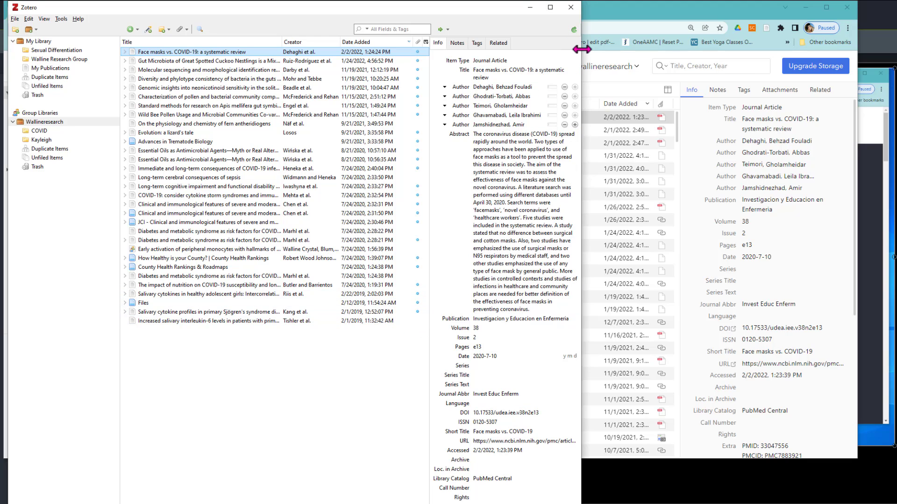
{"action": "left_click_drag", "start_coordinate": [581, 52], "coordinate": [850, 54]}
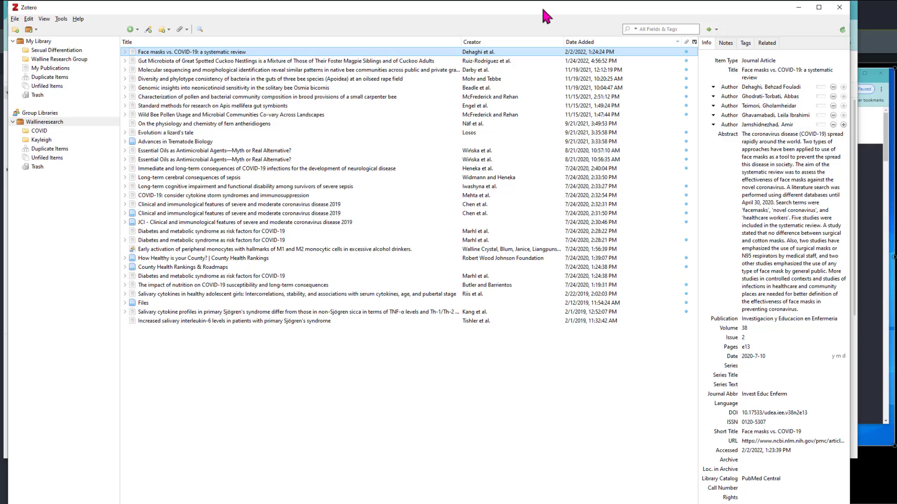
{"action": "left_click_drag", "start_coordinate": [243, 7], "coordinate": [265, 14]}
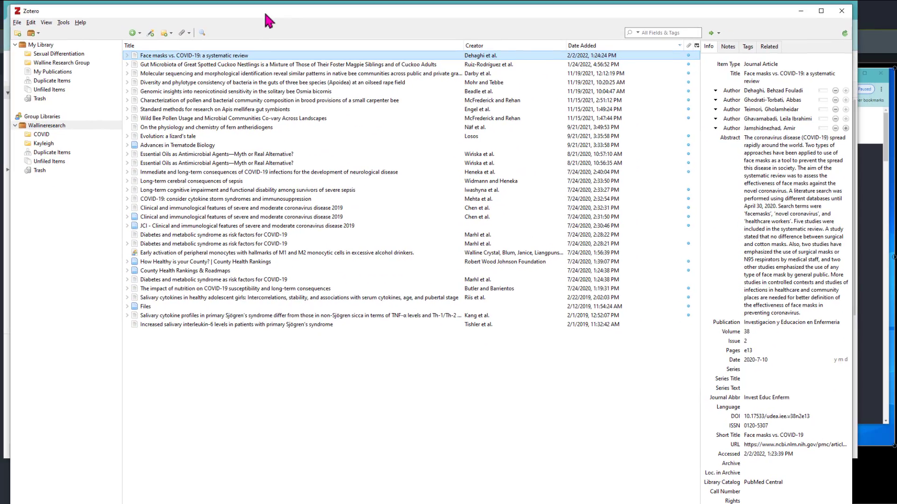
Step: Close the Zotero desktop app and try to edit the second citation in Word while Zotero is not running
{"action": "left_click", "coordinate": [841, 11]}
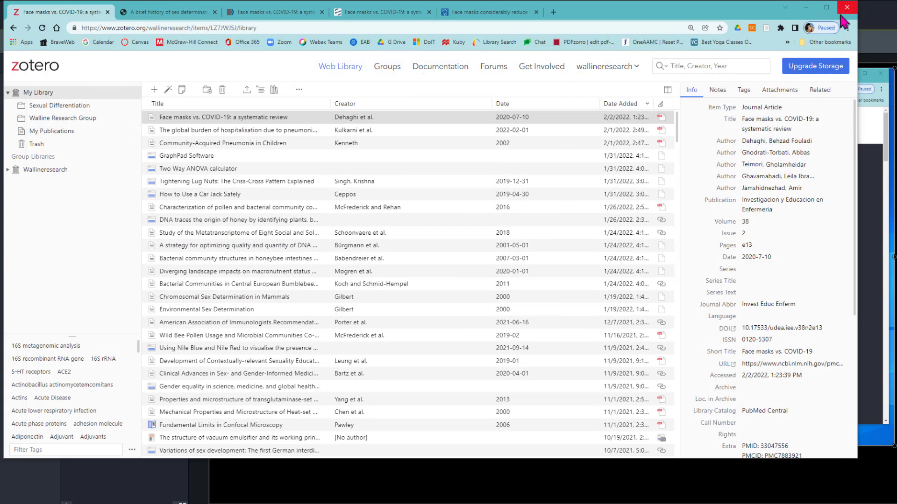
{"action": "left_click", "coordinate": [374, 503]}
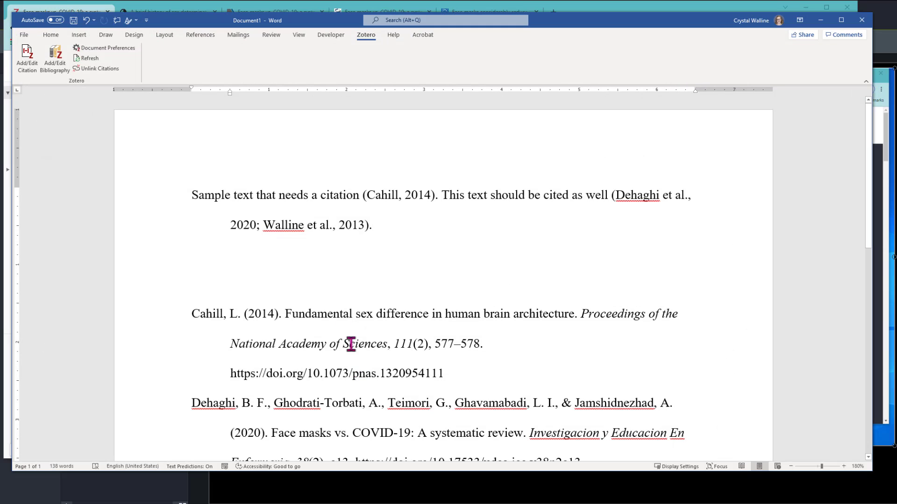
{"action": "left_click", "coordinate": [312, 223]}
{"action": "left_click", "coordinate": [28, 57]}
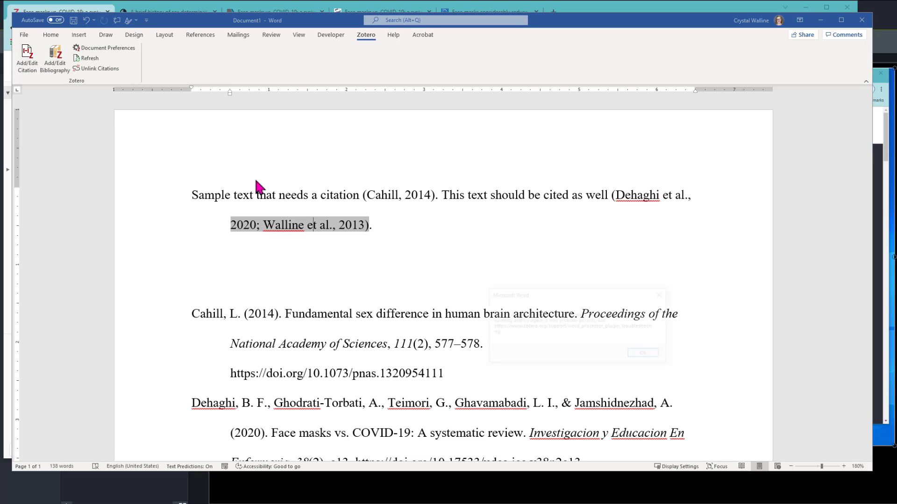
{"action": "left_click_drag", "start_coordinate": [616, 300], "coordinate": [537, 235]}
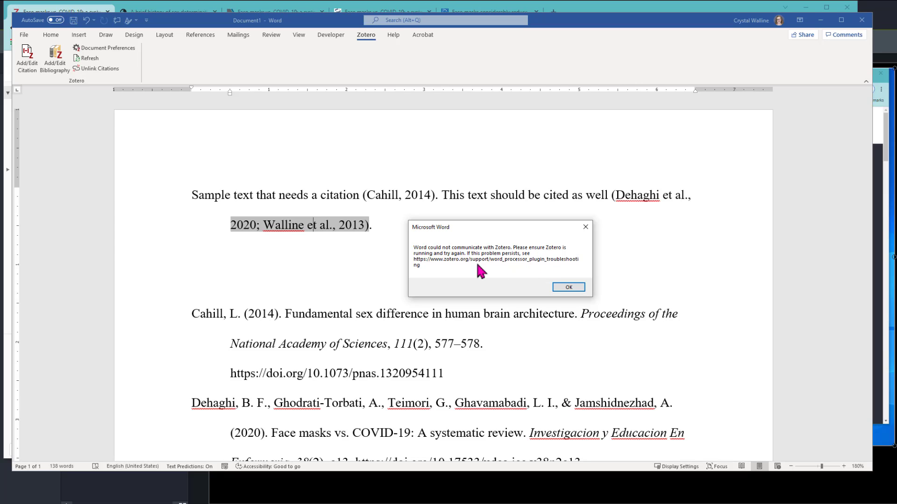
{"action": "left_click", "coordinate": [569, 287]}
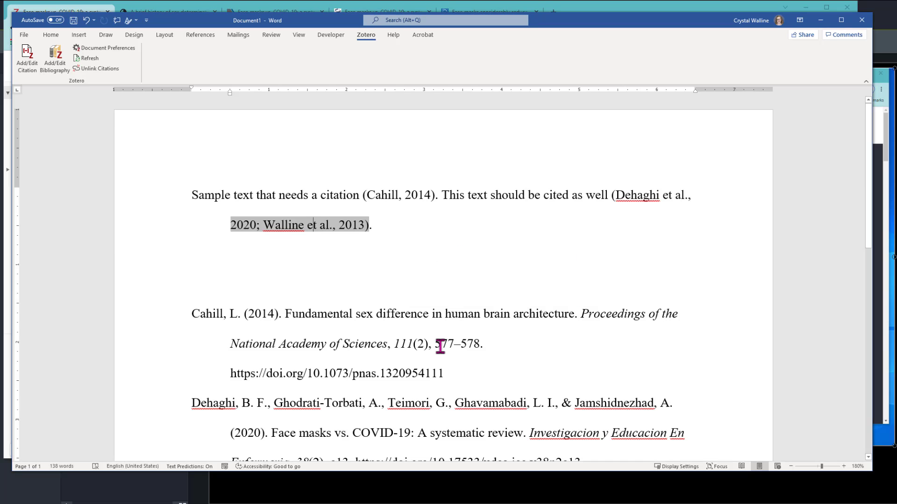
Step: Find the Zotero desktop app through the Windows search and launch it
{"action": "key", "text": "super"}
{"action": "type", "text": "zotero"}
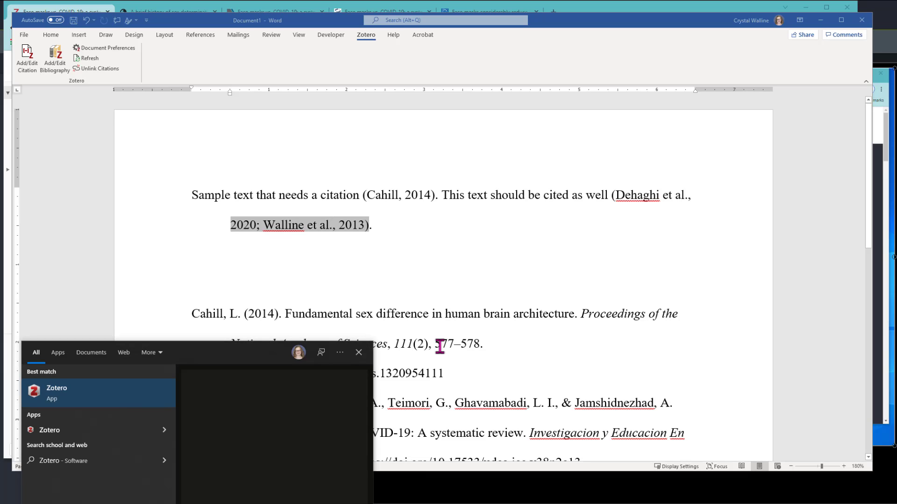
{"action": "key", "text": "Return"}
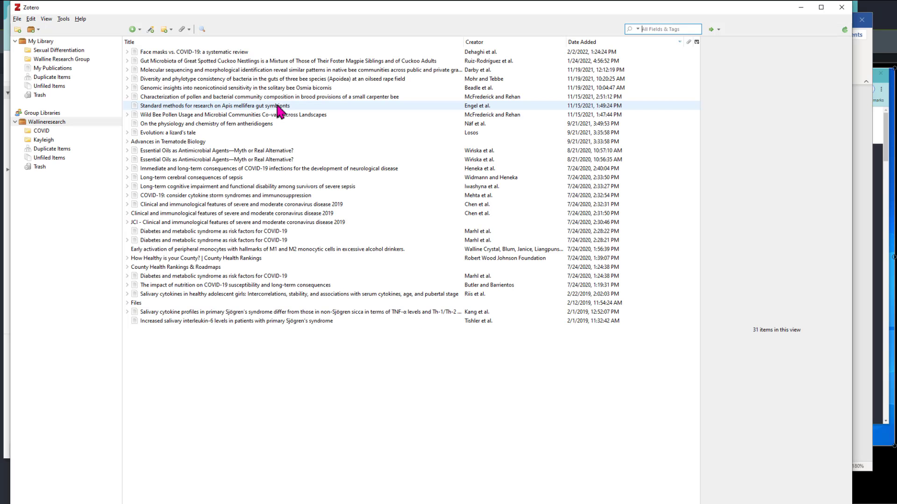
Step: Minimize Zotero, start editing the second citation in Word, and move the Word window lower on the screen
{"action": "left_click", "coordinate": [799, 10]}
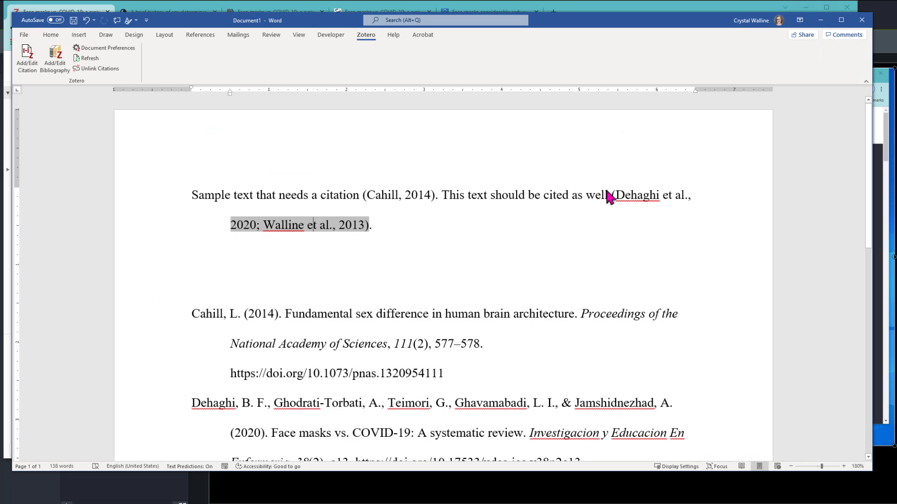
{"action": "left_click", "coordinate": [32, 60]}
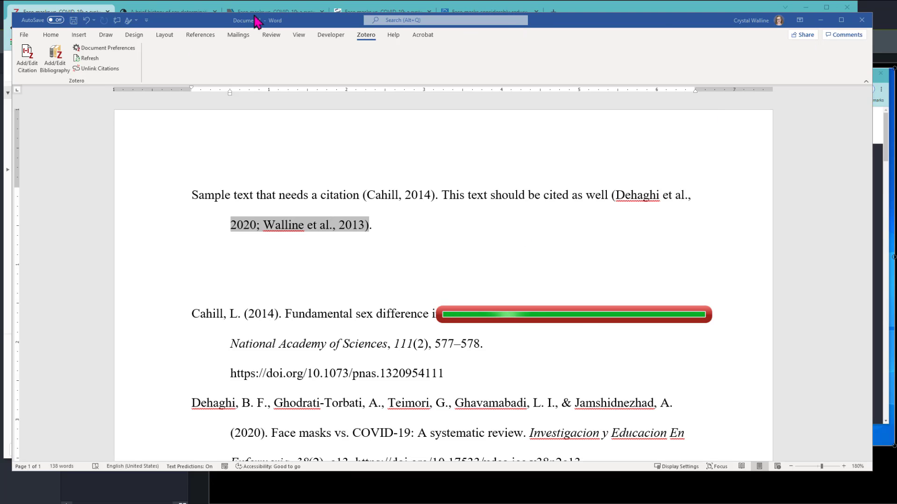
{"action": "left_click_drag", "start_coordinate": [220, 24], "coordinate": [218, 76]}
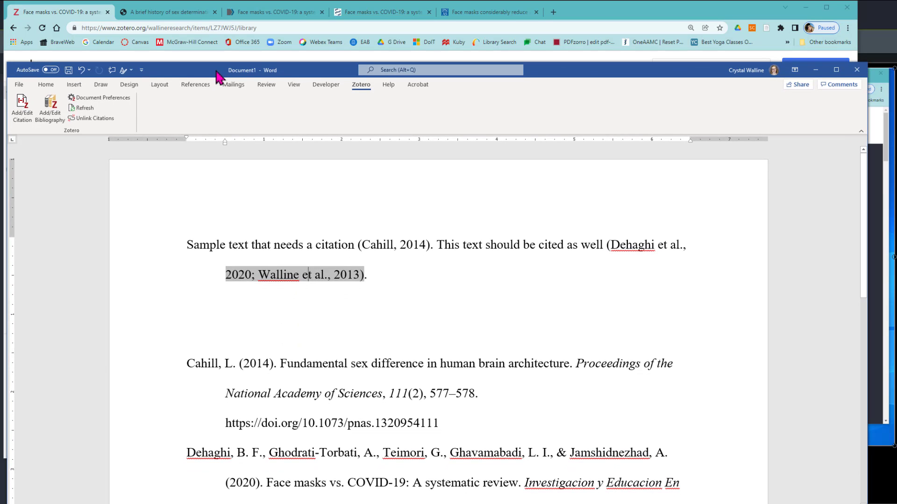